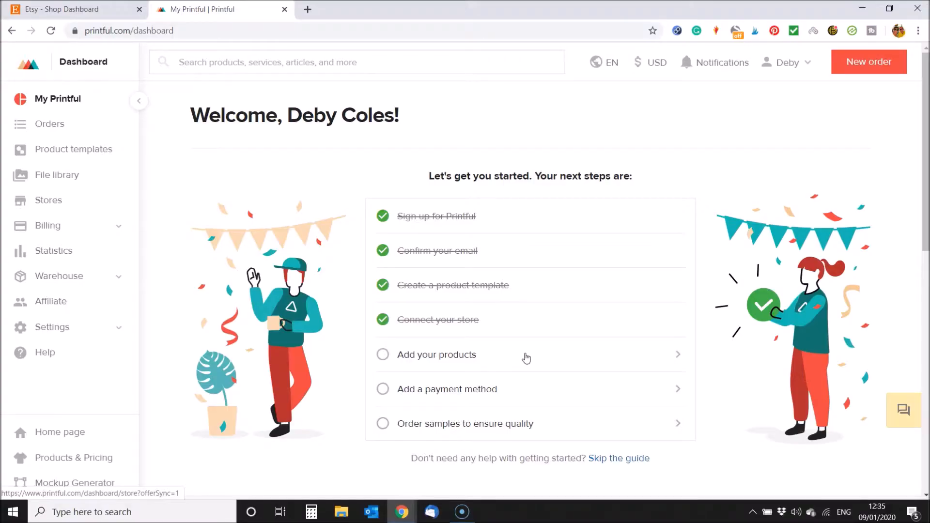
# Step: Start adding a product to the PillowPlaceDesigns store and choose All-Over Print Basic Pillow from the Home & living throw pillows
pyautogui.click(482, 358)
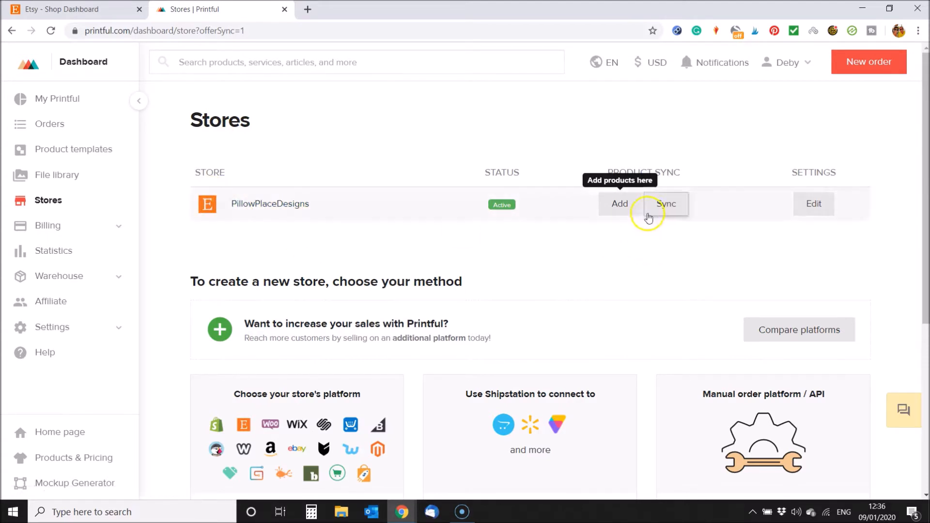
pyautogui.click(622, 209)
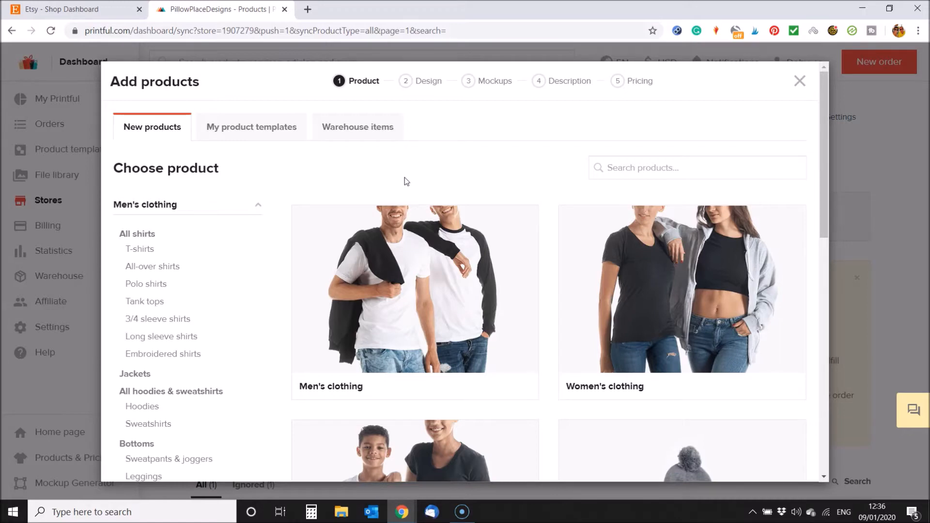
pyautogui.scroll(-5, 247, 307)
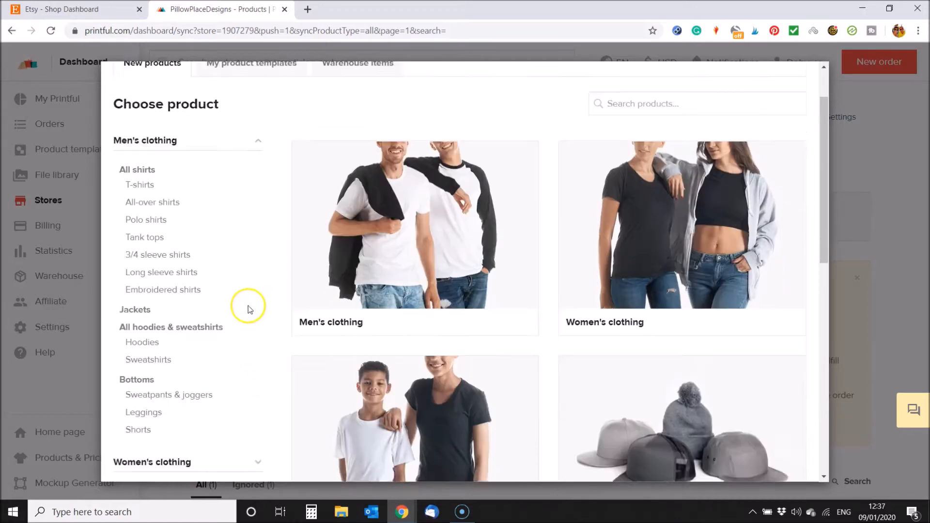
pyautogui.scroll(-1, 241, 306)
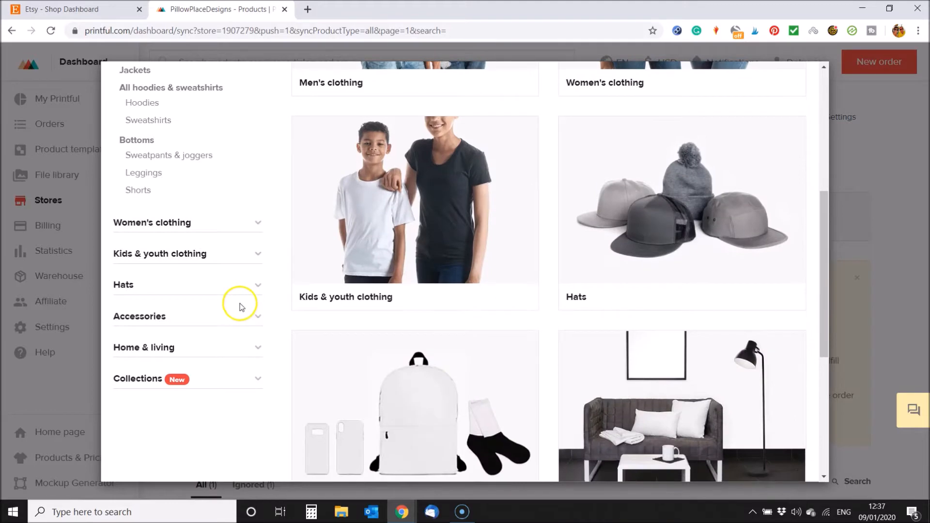
pyautogui.click(233, 354)
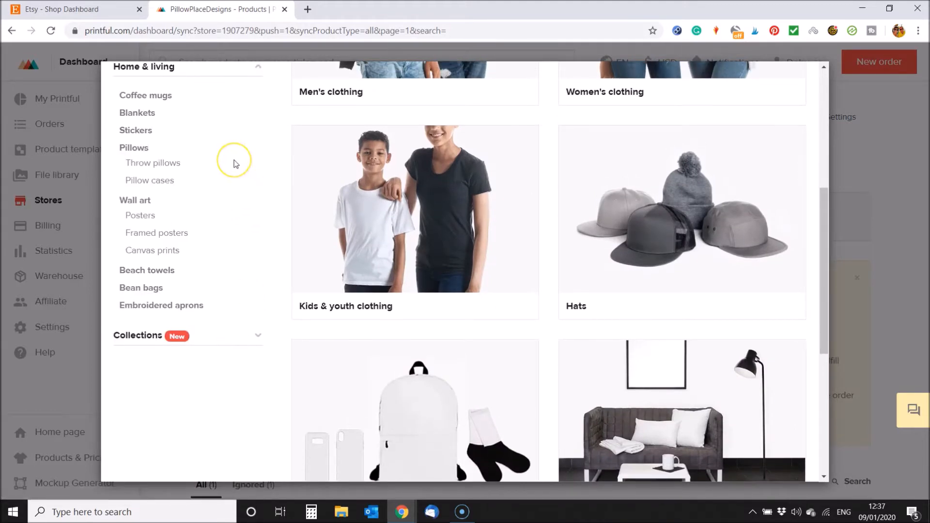
pyautogui.click(147, 168)
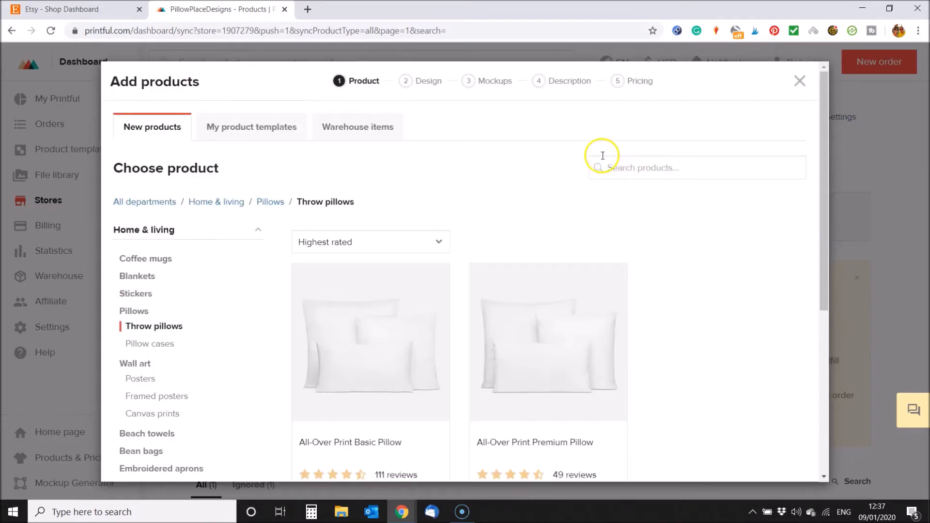
pyautogui.moveTo(824, 115); pyautogui.dragTo(823, 180)
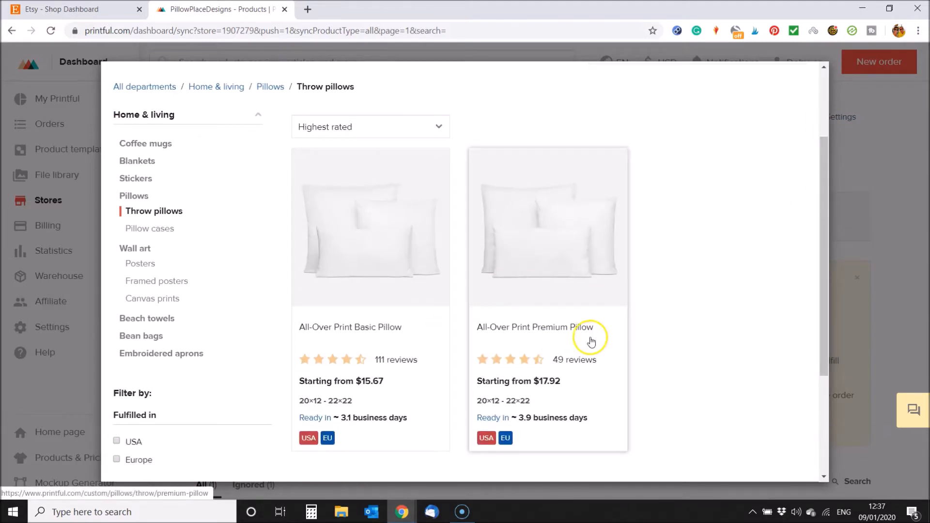
pyautogui.click(372, 251)
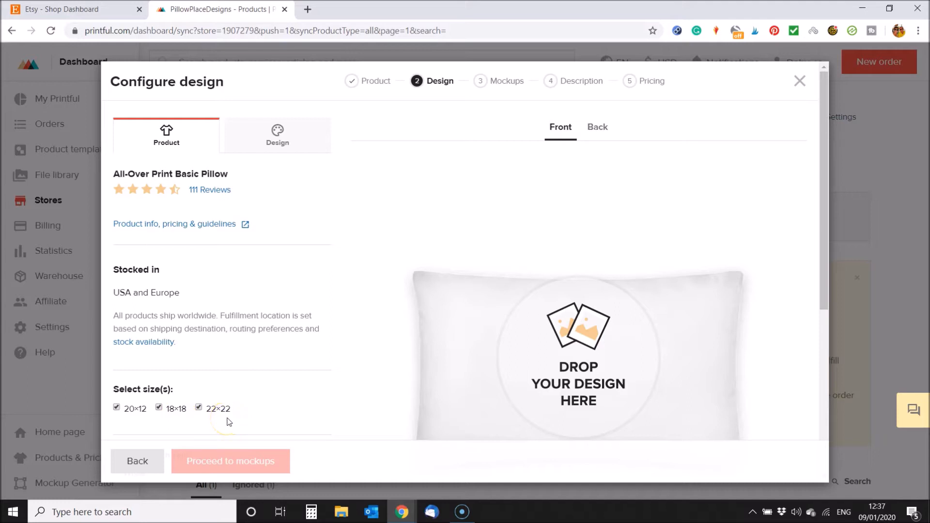
# Step: Review the pillow's size and zipper and stitch color options, keeping all three sizes and White
pyautogui.click(199, 407)
pyautogui.click(199, 407)
pyautogui.moveTo(826, 194); pyautogui.dragTo(826, 315)
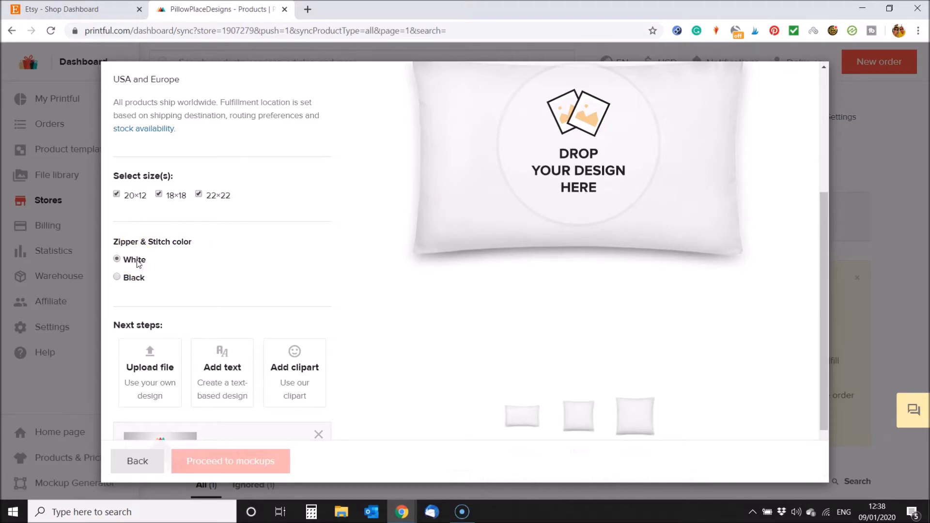
pyautogui.click(129, 281)
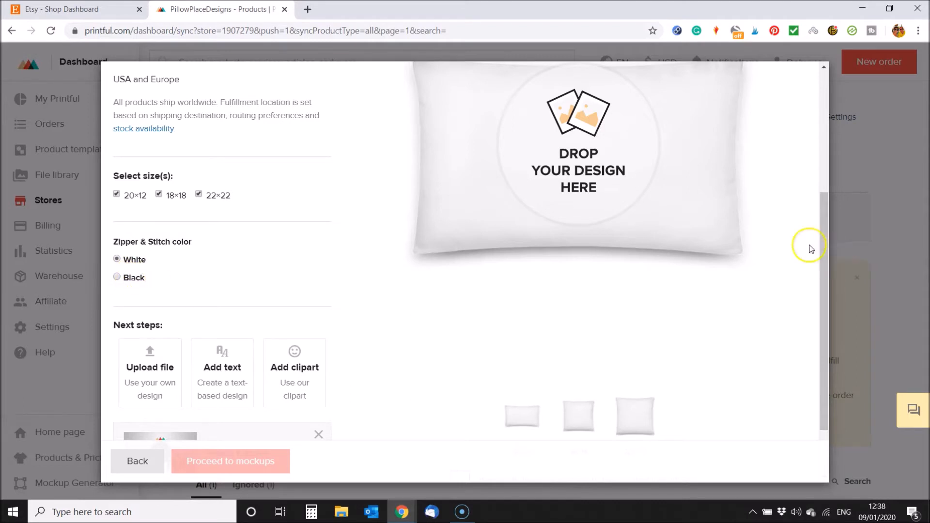
# Step: Upload the "Blue is the color 1 (yard)" image from the Edited folder and apply it to the pillow's front
pyautogui.scroll(-2, 198, 369)
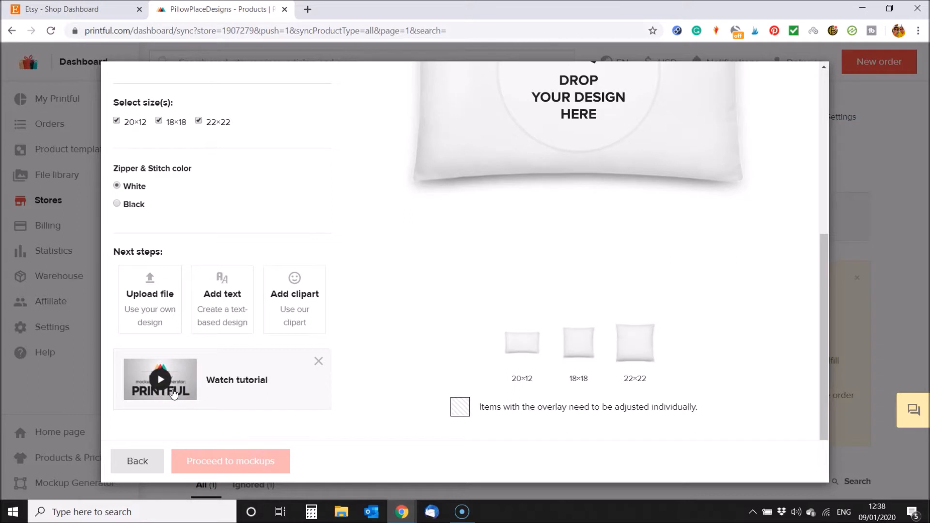
pyautogui.click(156, 309)
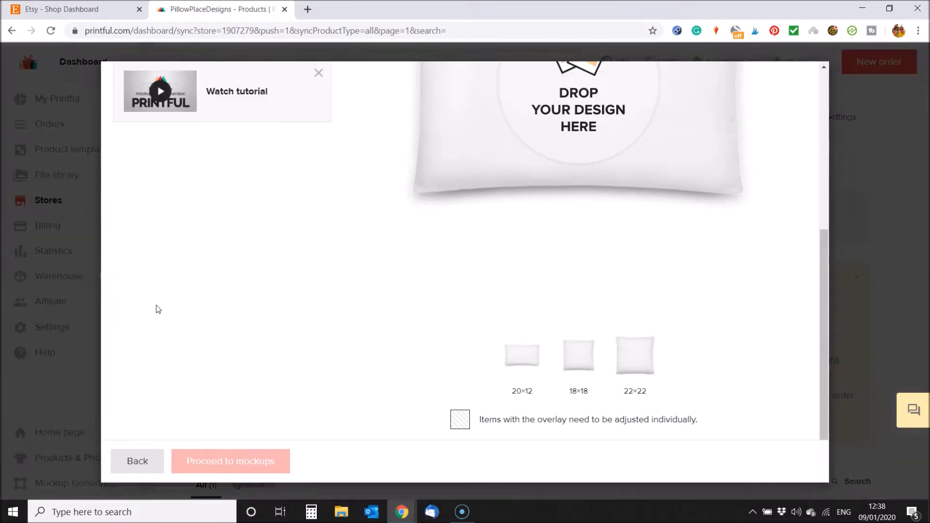
pyautogui.click(669, 173)
pyautogui.click(659, 166)
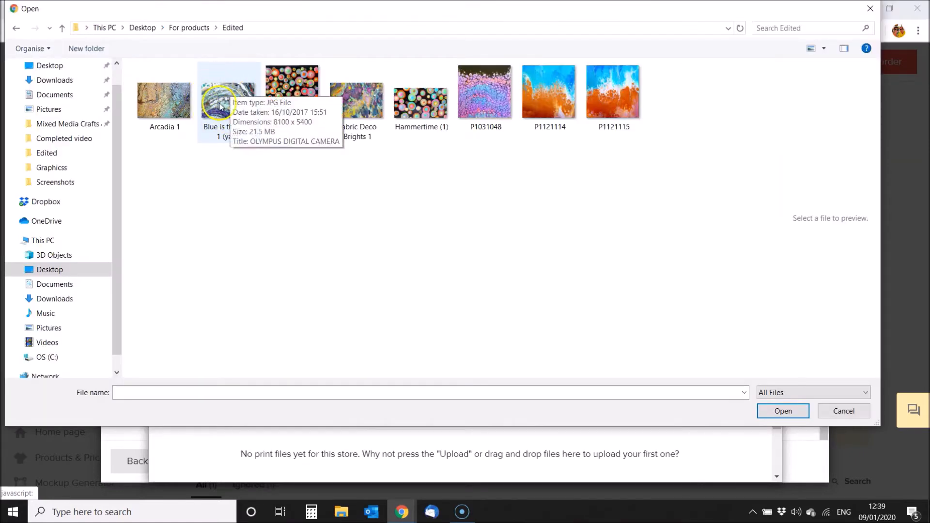
pyautogui.click(219, 106)
pyautogui.click(778, 411)
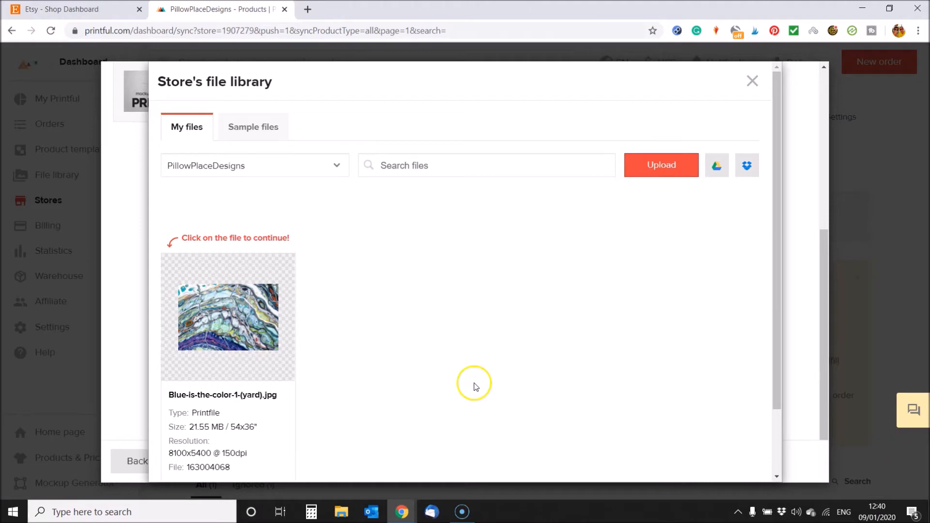
pyautogui.moveTo(237, 305)
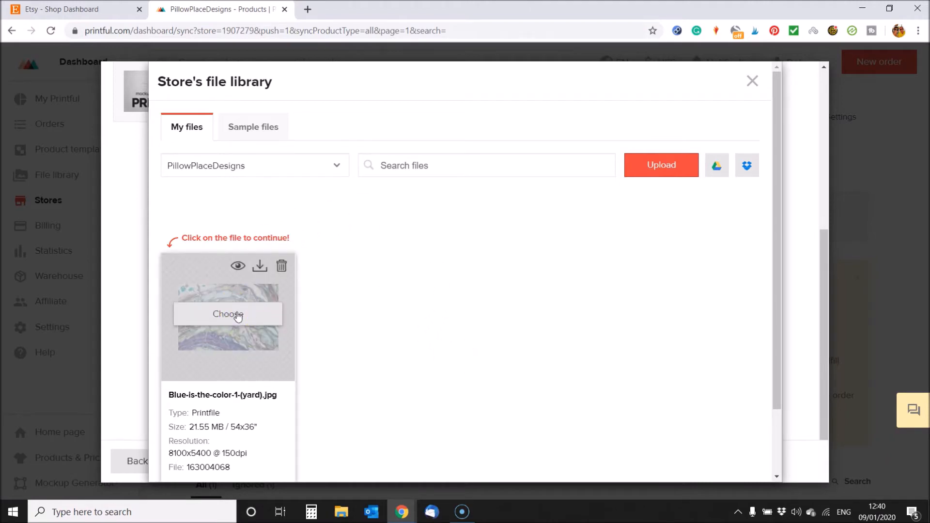
pyautogui.click(237, 315)
# Step: Select only the 20×12 pillow so that its front design can be adjusted individually
pyautogui.click(516, 363)
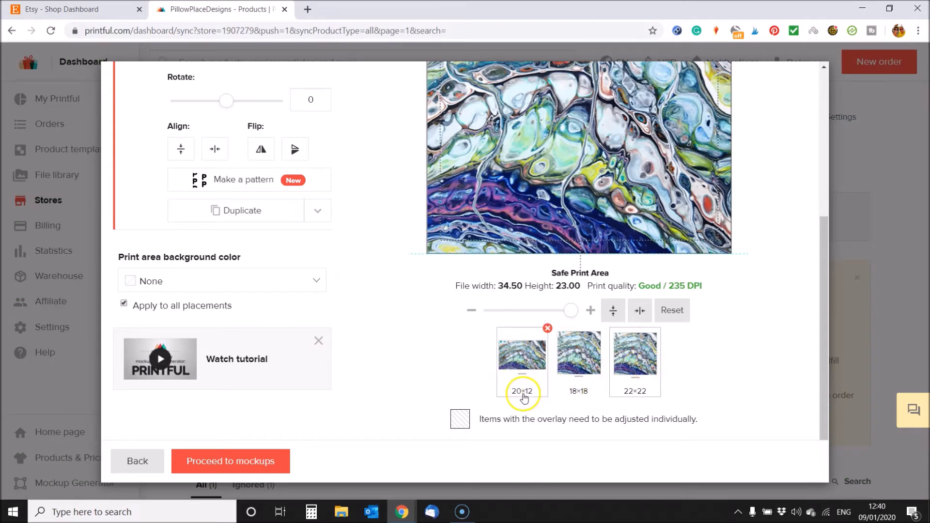
pyautogui.click(640, 391)
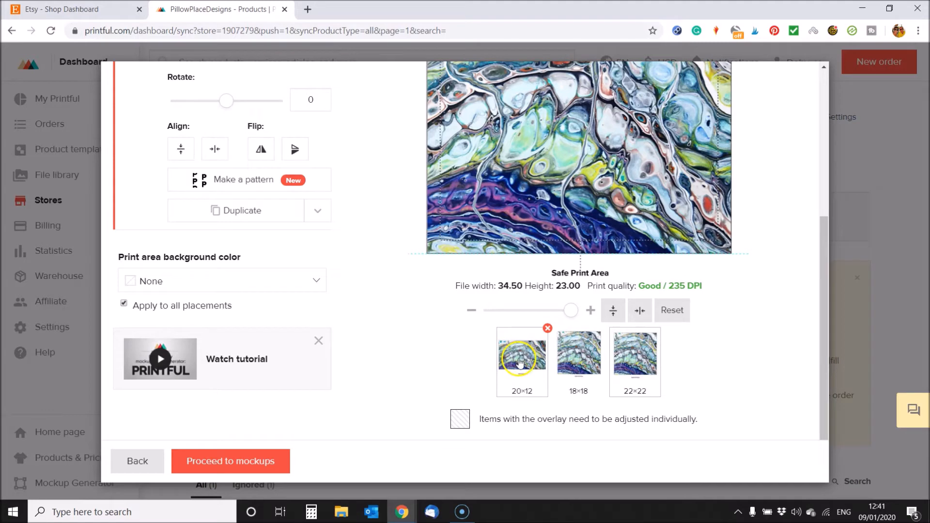
pyautogui.click(519, 358)
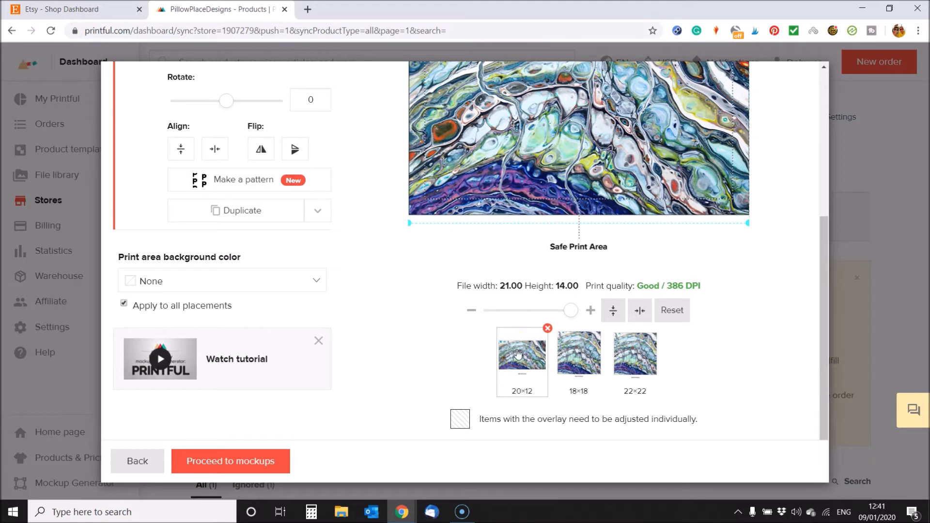
pyautogui.click(527, 358)
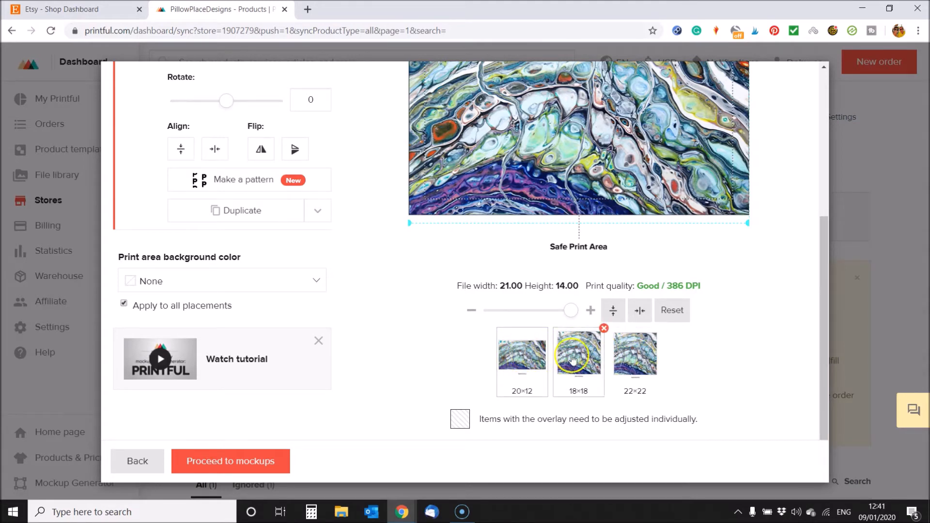
pyautogui.click(524, 357)
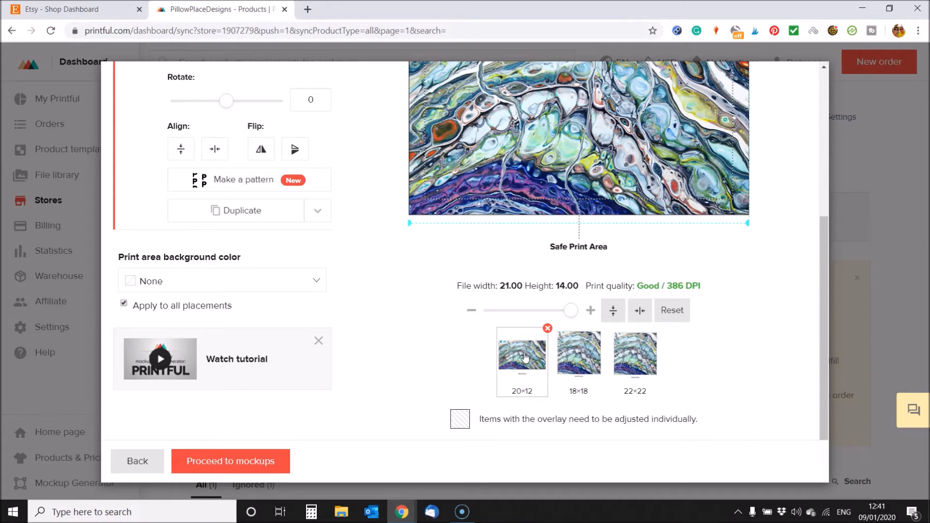
pyautogui.click(510, 368)
# Step: Shift the 20×12 pillow's front design down to the print area's upper edge and scale it to about 20.82 × 13.90
pyautogui.moveTo(824, 321); pyautogui.dragTo(779, 227)
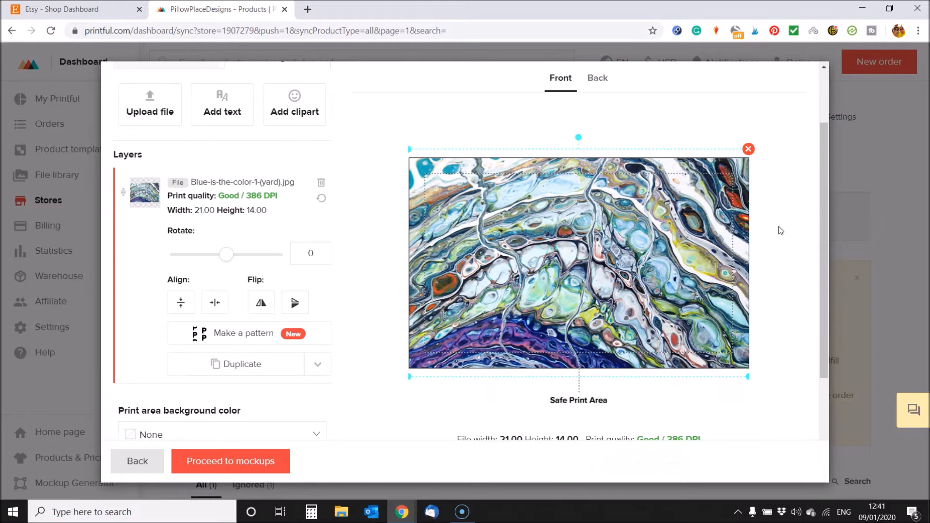
pyautogui.moveTo(633, 241)
pyautogui.mouseDown()
pyautogui.moveTo(684, 244)
pyautogui.moveTo(651, 278)
pyautogui.moveTo(637, 241)
pyautogui.mouseUp()
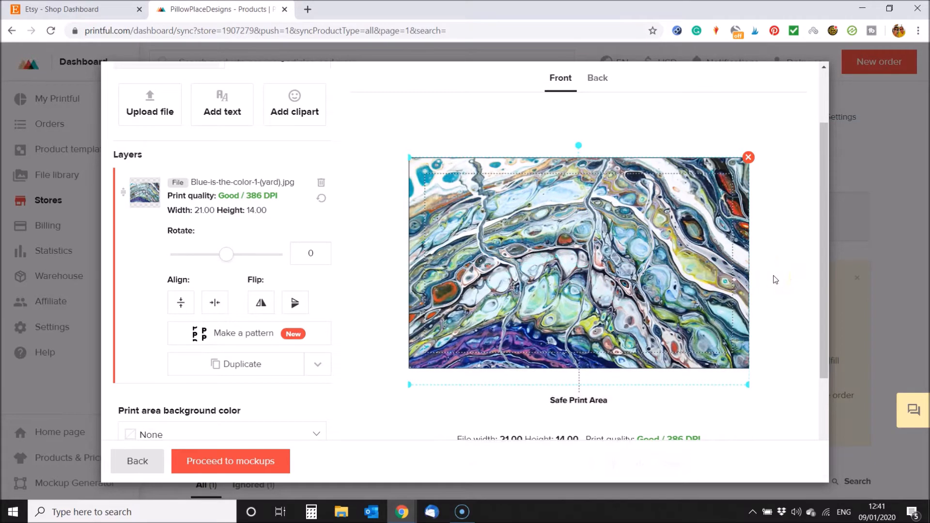
pyautogui.click(670, 273)
pyautogui.moveTo(409, 157)
pyautogui.mouseDown()
pyautogui.moveTo(353, 92)
pyautogui.moveTo(417, 160)
pyautogui.moveTo(409, 157)
pyautogui.mouseUp()
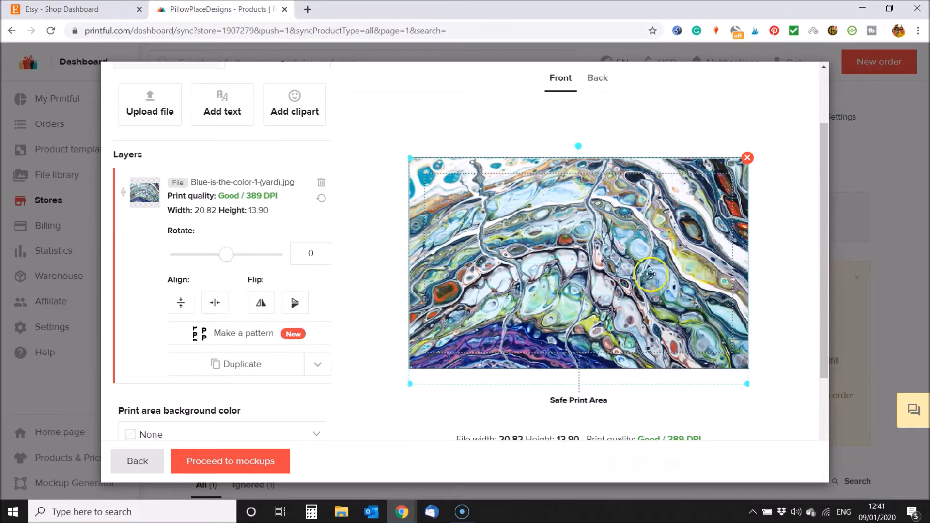
# Step: Apply Blue-is-the-color-1-(yard).jpg from the store's file library to the back of the pillow
pyautogui.moveTo(823, 156); pyautogui.dragTo(824, 129)
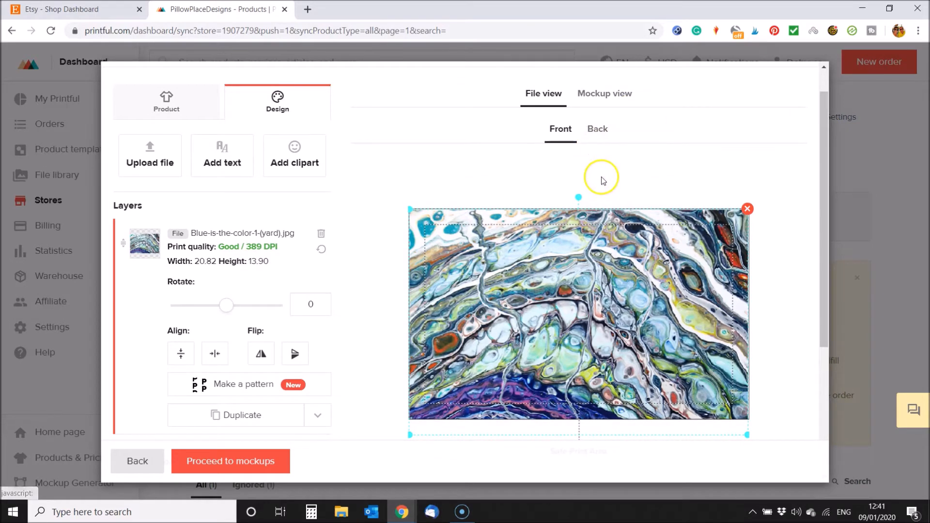
pyautogui.click(597, 128)
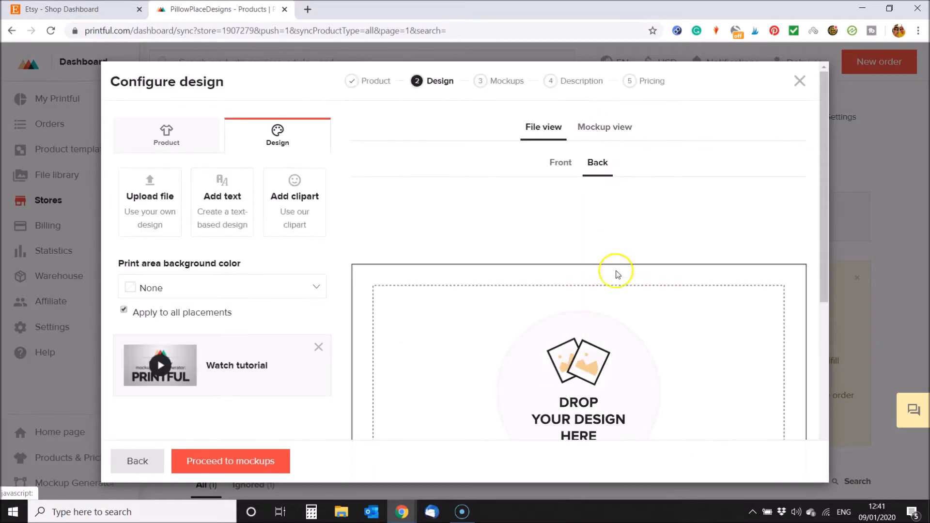
pyautogui.click(590, 386)
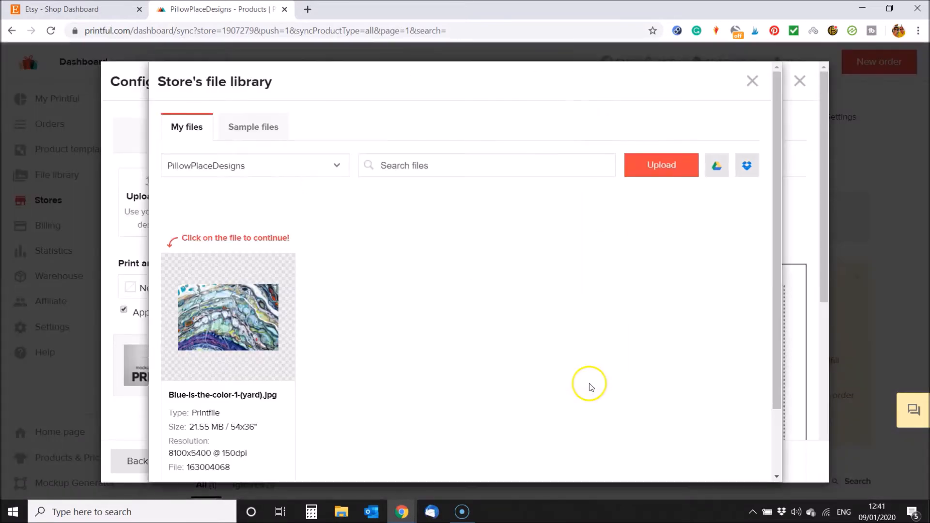
pyautogui.moveTo(230, 318)
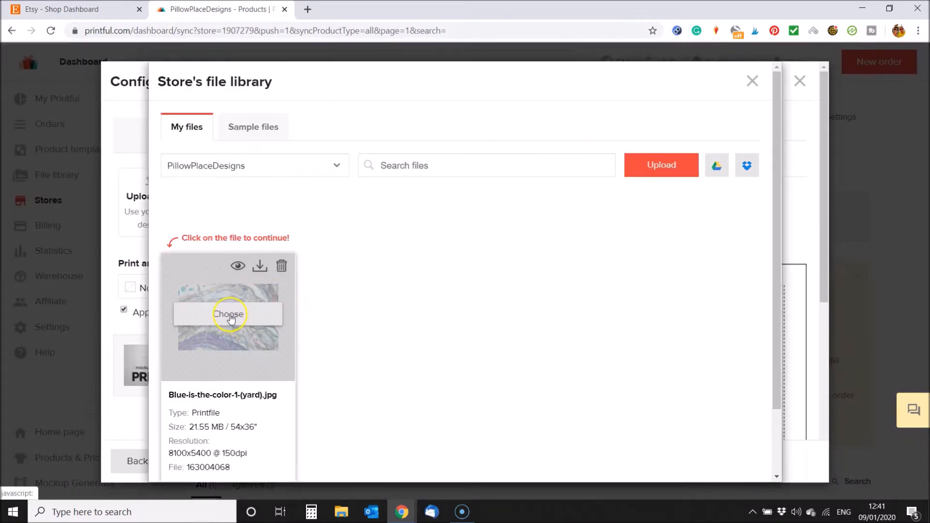
pyautogui.click(230, 316)
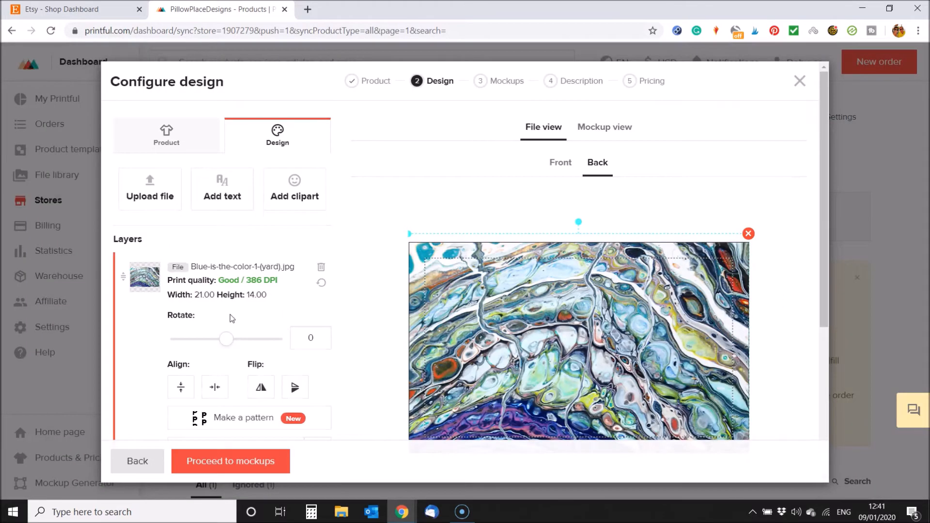
# Step: Return to the front design, select the 18×18 pillow and shift its artwork sideways to show the image's left part
pyautogui.moveTo(823, 208)
pyautogui.mouseDown()
pyautogui.moveTo(824, 290)
pyautogui.moveTo(823, 210)
pyautogui.mouseUp()
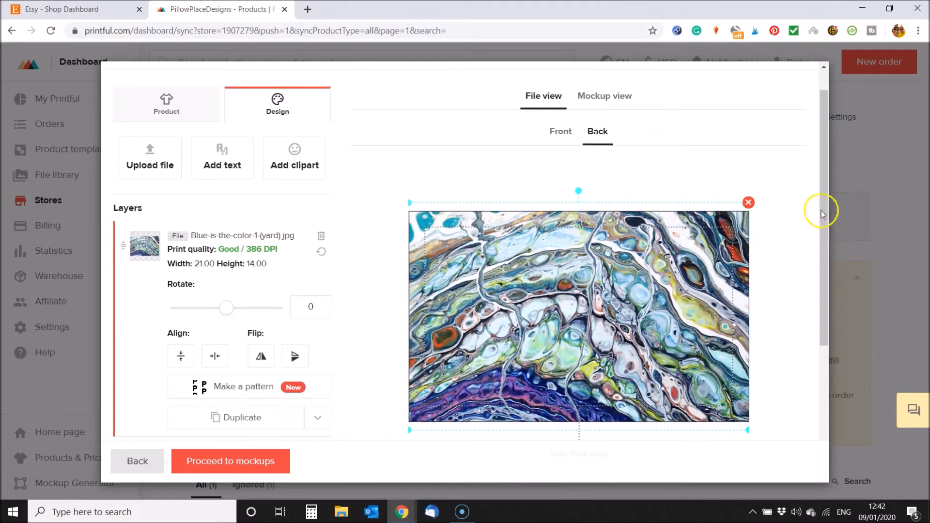
pyautogui.click(560, 147)
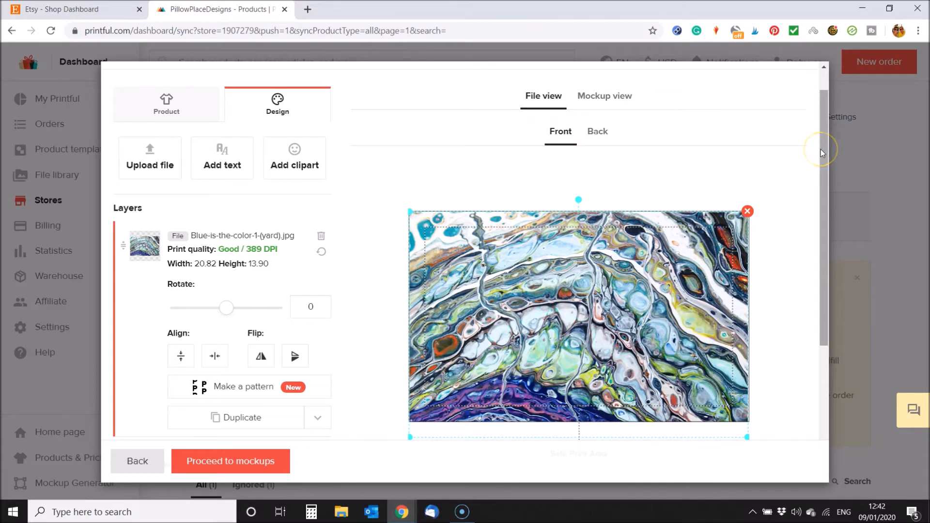
pyautogui.moveTo(820, 149); pyautogui.dragTo(820, 258)
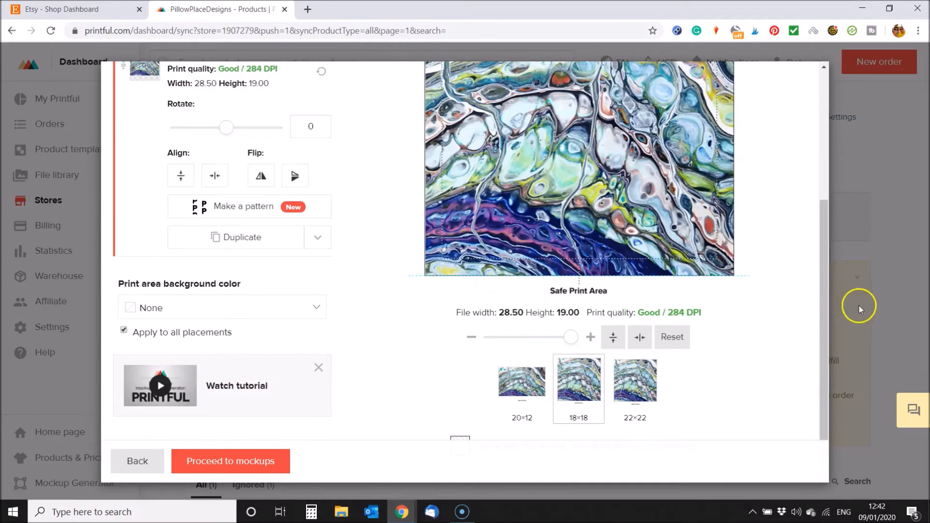
pyautogui.moveTo(824, 304); pyautogui.dragTo(844, 214)
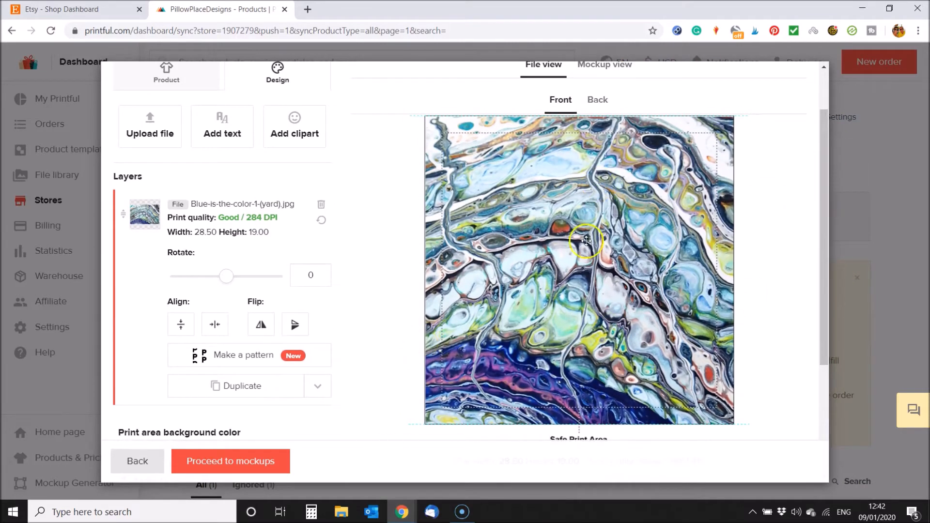
pyautogui.moveTo(523, 246); pyautogui.dragTo(445, 246)
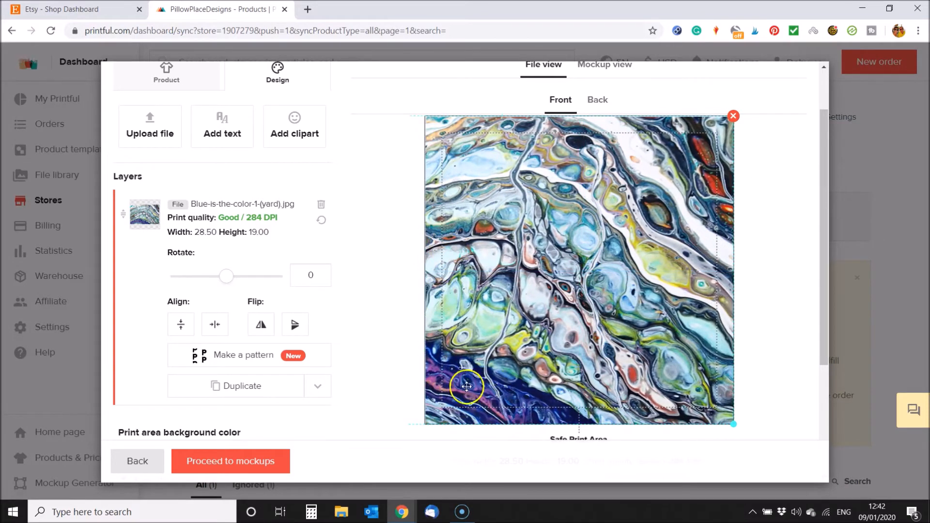
pyautogui.moveTo(510, 278); pyautogui.dragTo(647, 275)
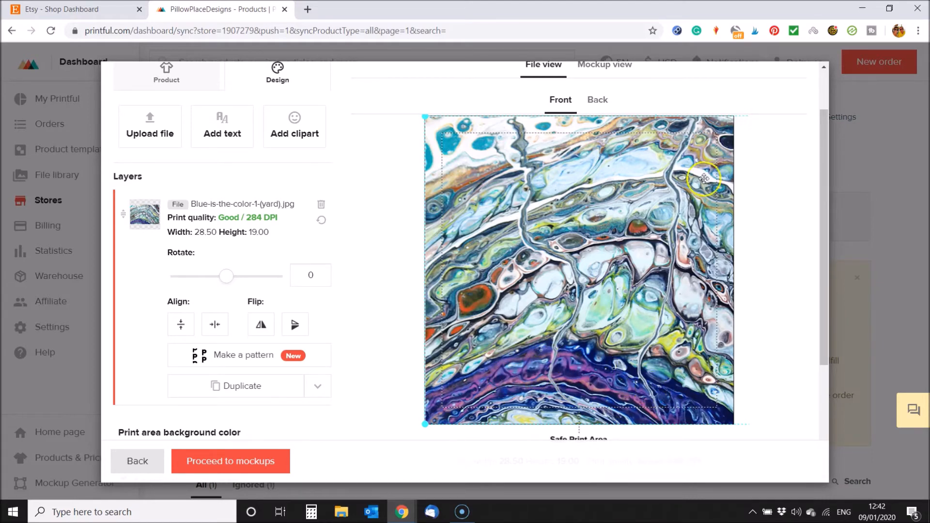
# Step: Shift the 18×18 pillow's back artwork sideways to show the image's right part and compare it with the front
pyautogui.click(603, 100)
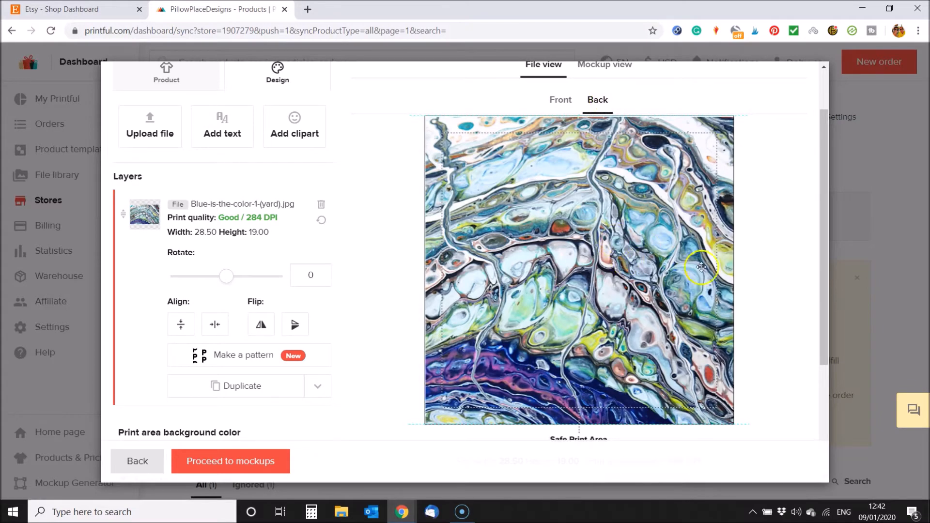
pyautogui.moveTo(701, 234); pyautogui.dragTo(610, 238)
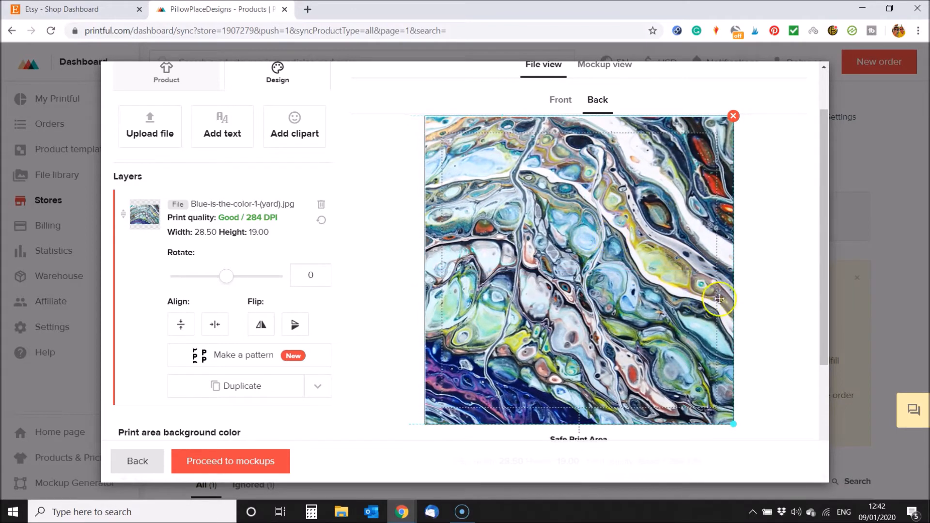
pyautogui.click(558, 99)
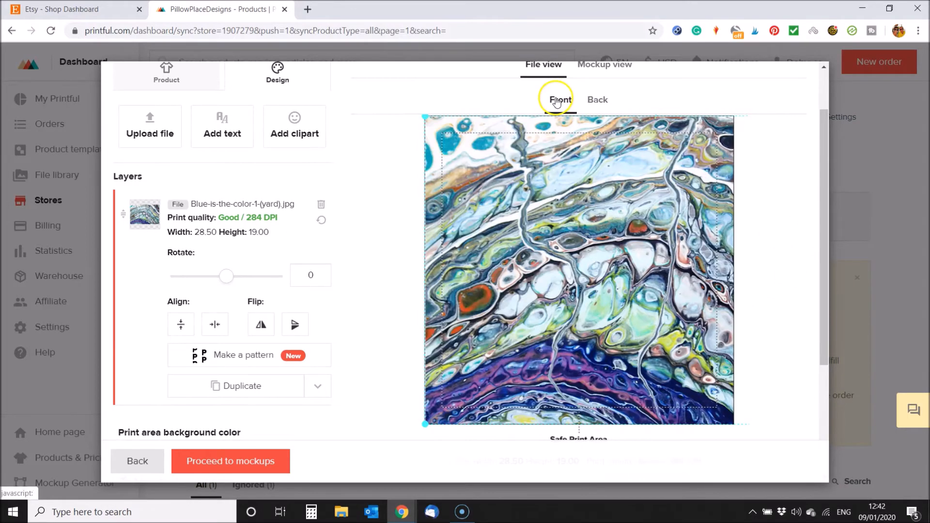
pyautogui.click(597, 99)
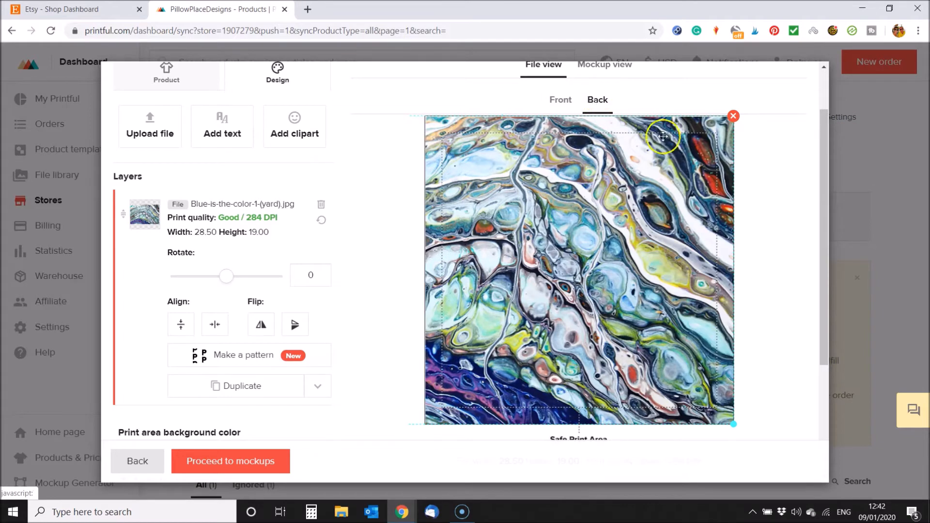
# Step: Select the 22×22 pillow and shift its back artwork sideways to show the image's right part
pyautogui.moveTo(823, 164); pyautogui.dragTo(801, 263)
pyautogui.click(640, 370)
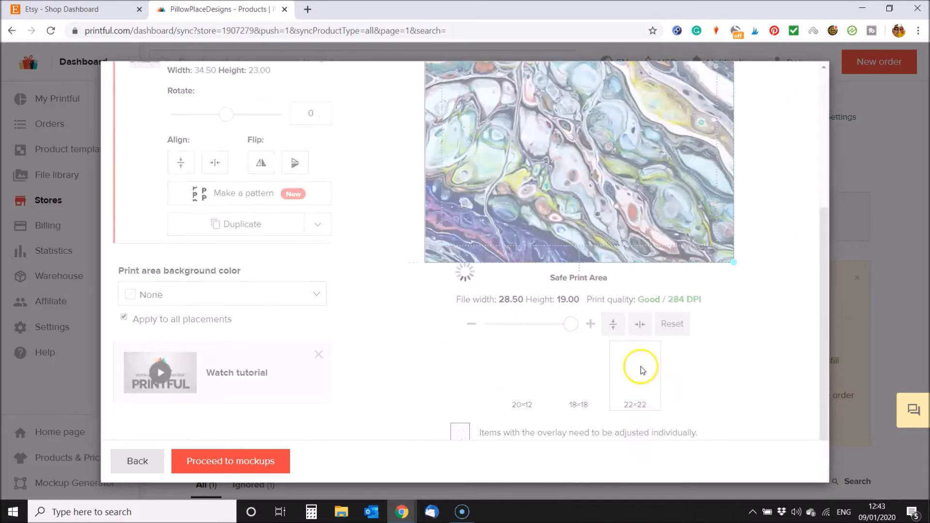
pyautogui.moveTo(820, 324); pyautogui.dragTo(853, 239)
pyautogui.click(560, 78)
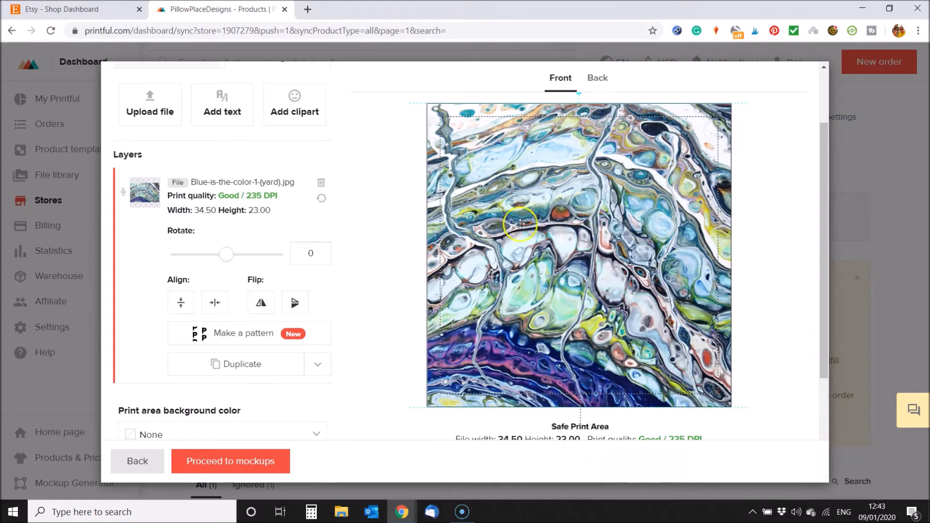
pyautogui.click(600, 77)
pyautogui.moveTo(648, 315); pyautogui.dragTo(586, 308)
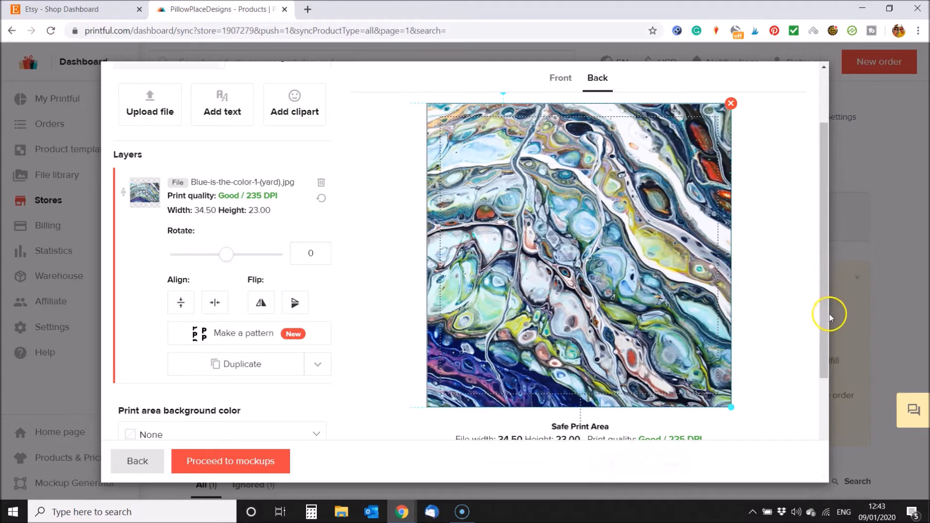
# Step: Check the 22×22 front design and review the mockup previews of front and back for all three pillow sizes
pyautogui.scroll(1, 811, 315)
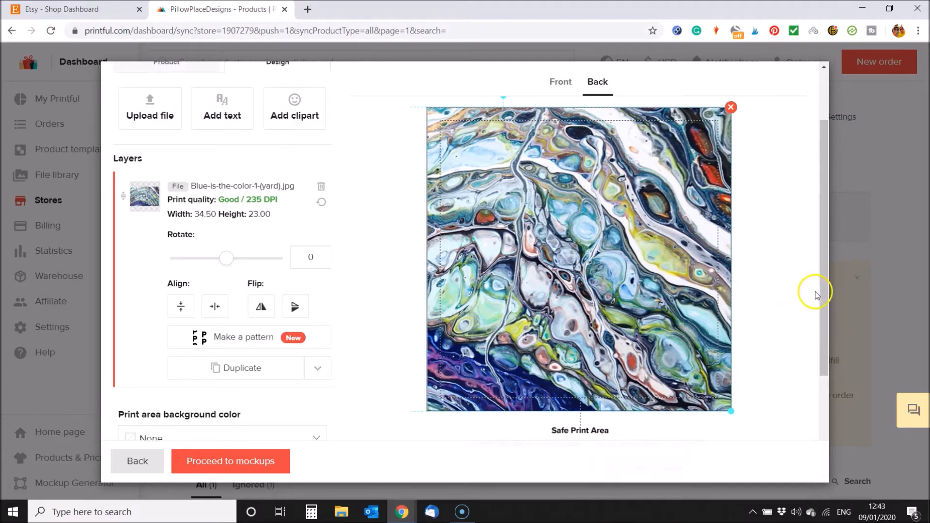
pyautogui.moveTo(824, 294); pyautogui.dragTo(827, 247)
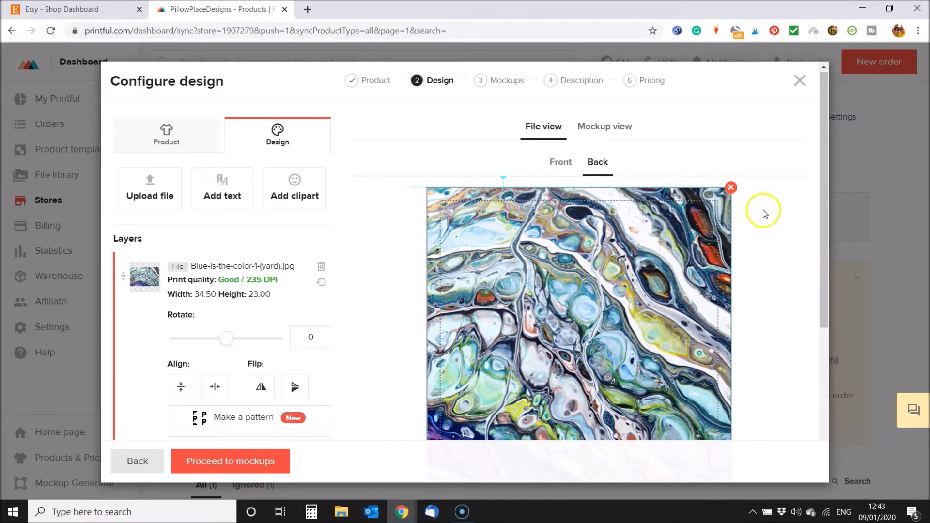
pyautogui.click(557, 164)
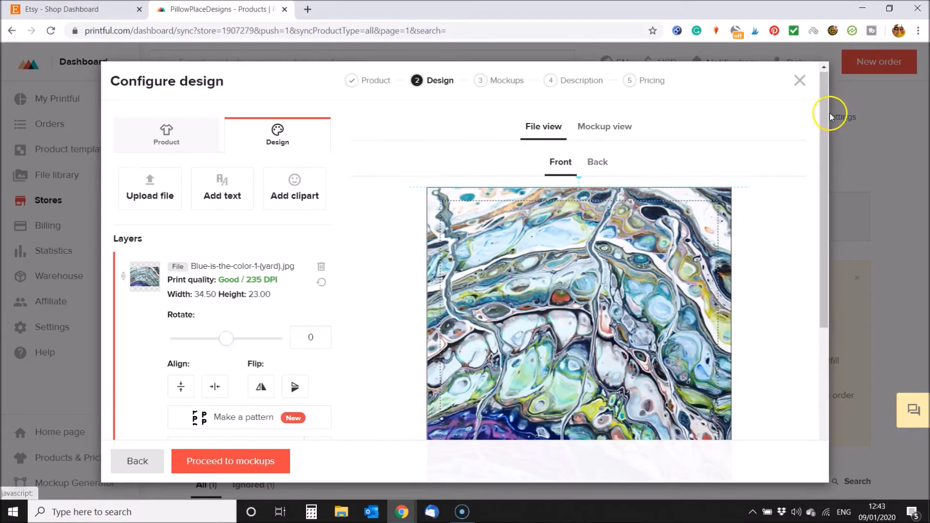
pyautogui.moveTo(822, 108); pyautogui.dragTo(791, 272)
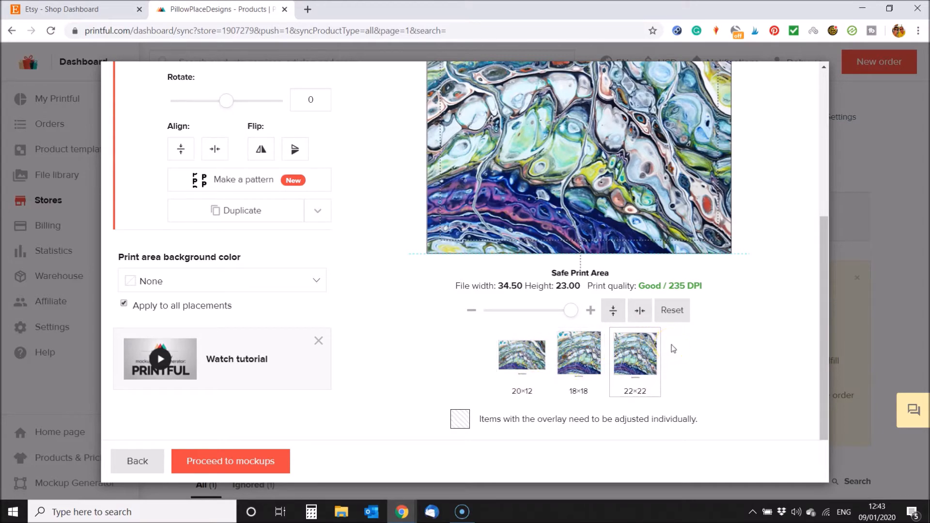
pyautogui.scroll(5, 696, 108)
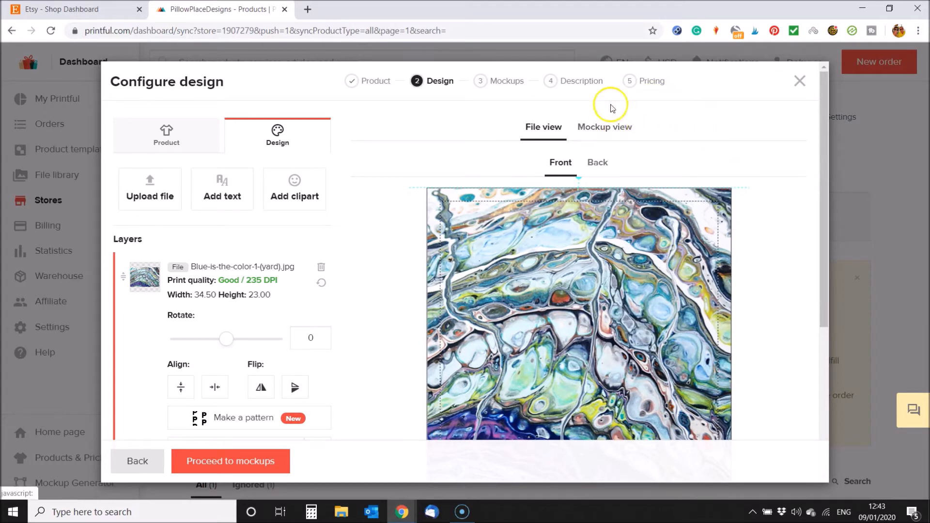
pyautogui.click(608, 132)
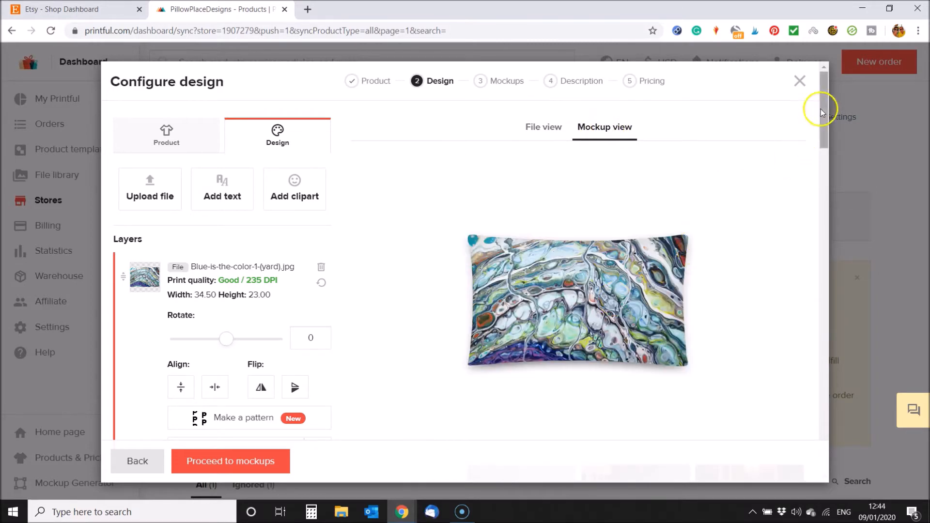
pyautogui.moveTo(823, 98); pyautogui.dragTo(822, 150)
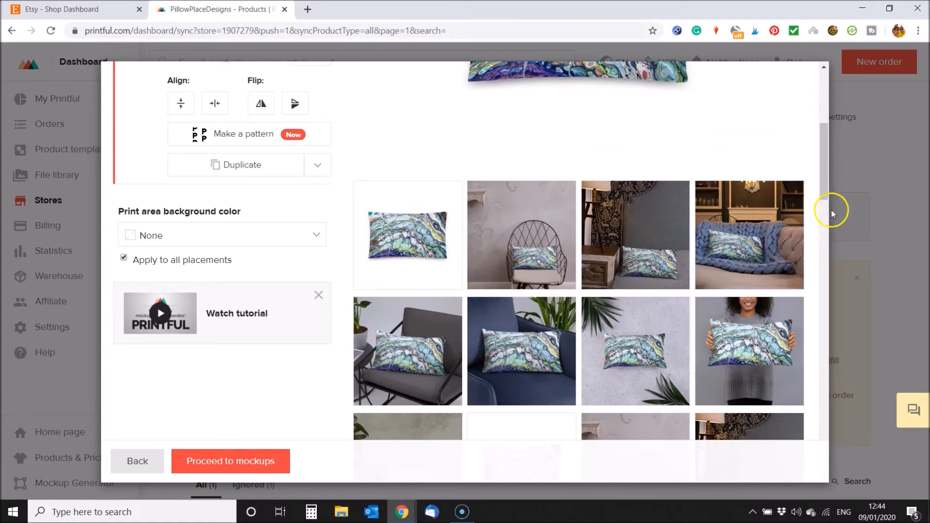
pyautogui.moveTo(826, 176); pyautogui.dragTo(817, 276)
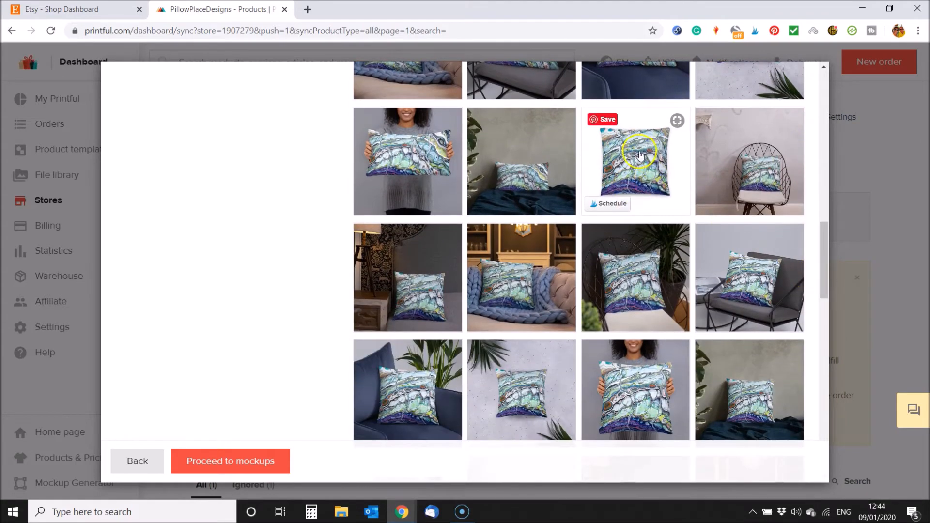
pyautogui.moveTo(826, 252); pyautogui.dragTo(825, 423)
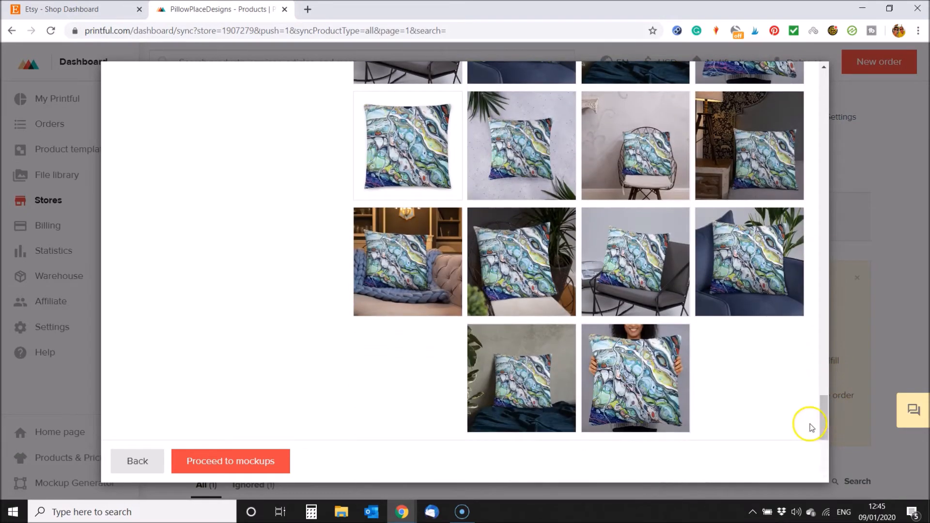
pyautogui.moveTo(824, 422); pyautogui.dragTo(829, 340)
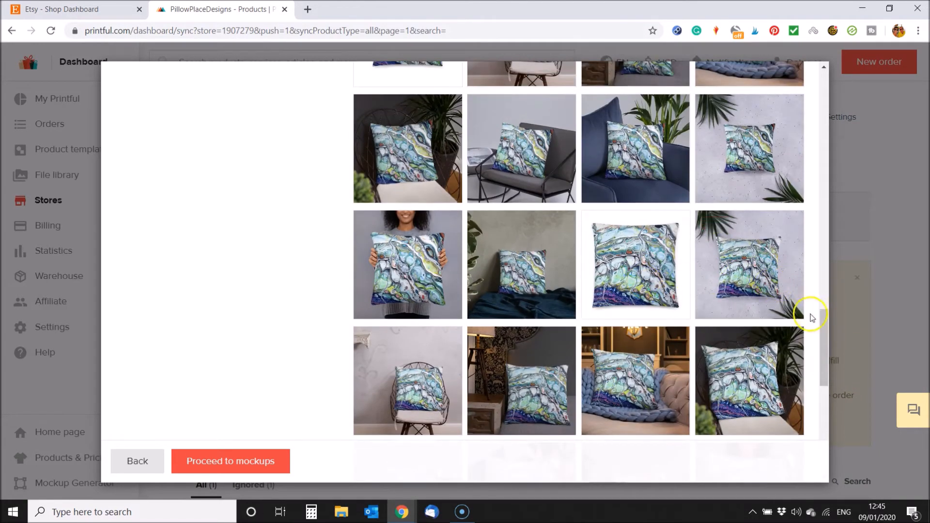
pyautogui.moveTo(826, 328); pyautogui.dragTo(826, 422)
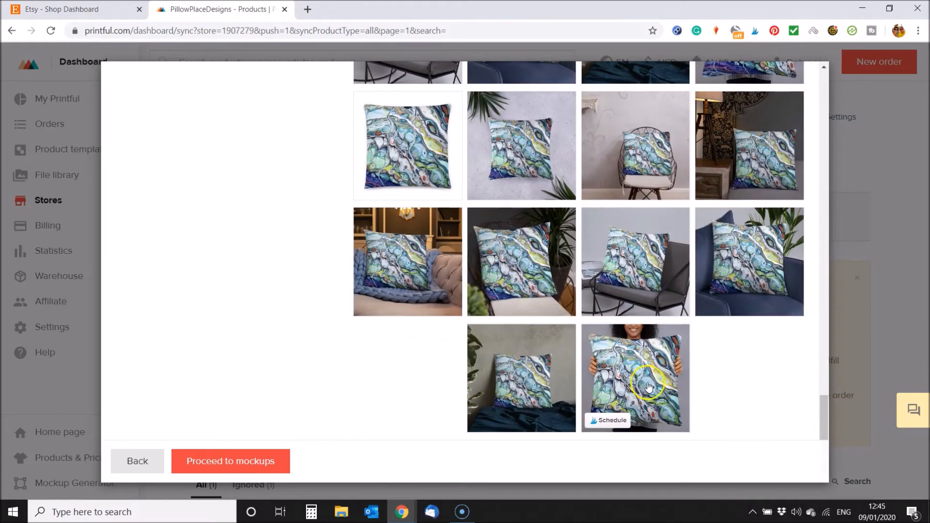
pyautogui.moveTo(821, 423); pyautogui.dragTo(849, 71)
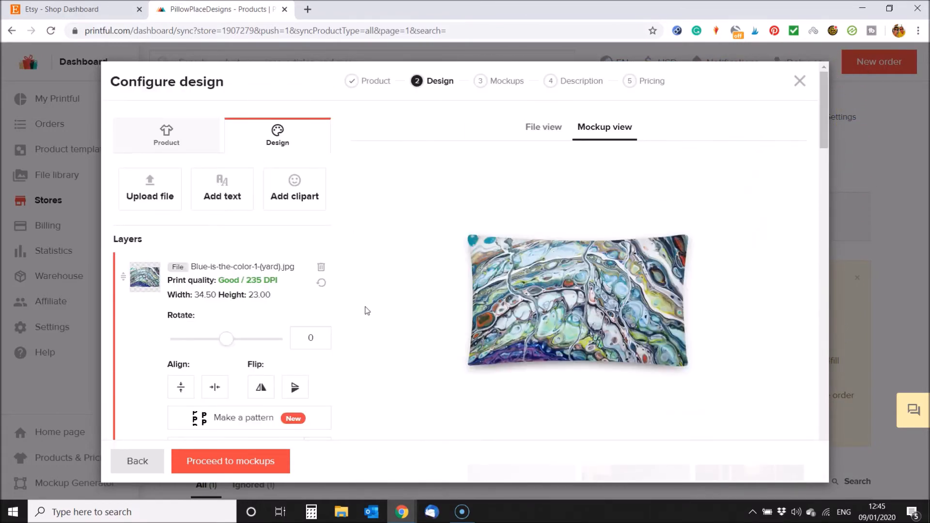
# Step: Proceed to the mockup stage and compare the Flat Lifestyle, Default and Lifestyle mockup styles
pyautogui.click(230, 464)
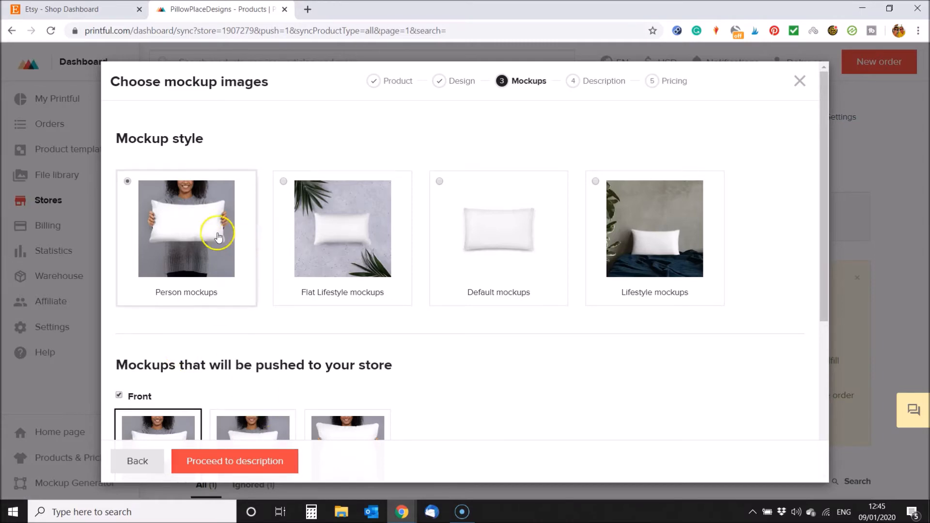
pyautogui.click(336, 251)
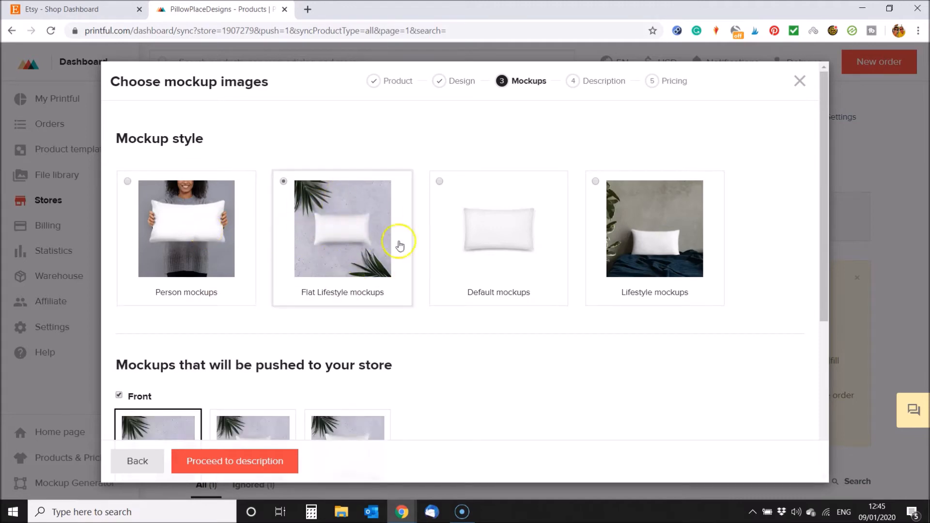
pyautogui.click(506, 237)
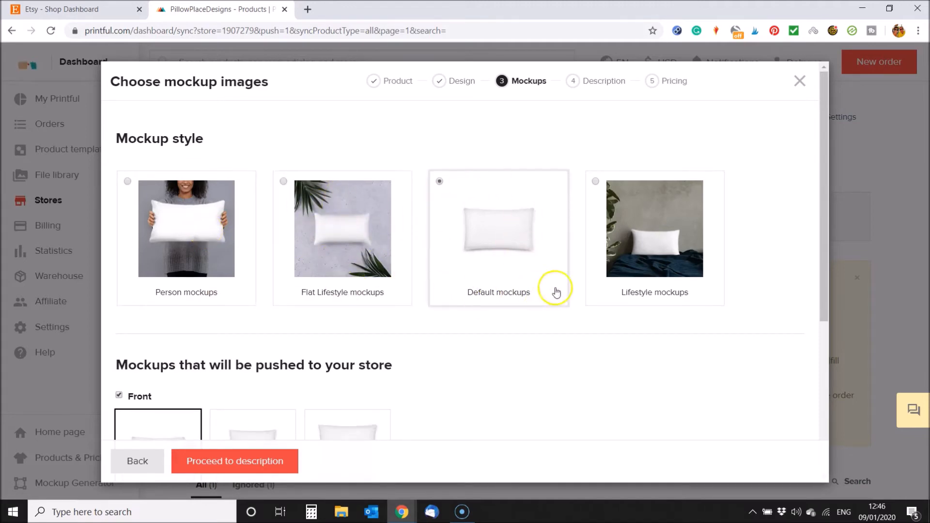
pyautogui.click(639, 242)
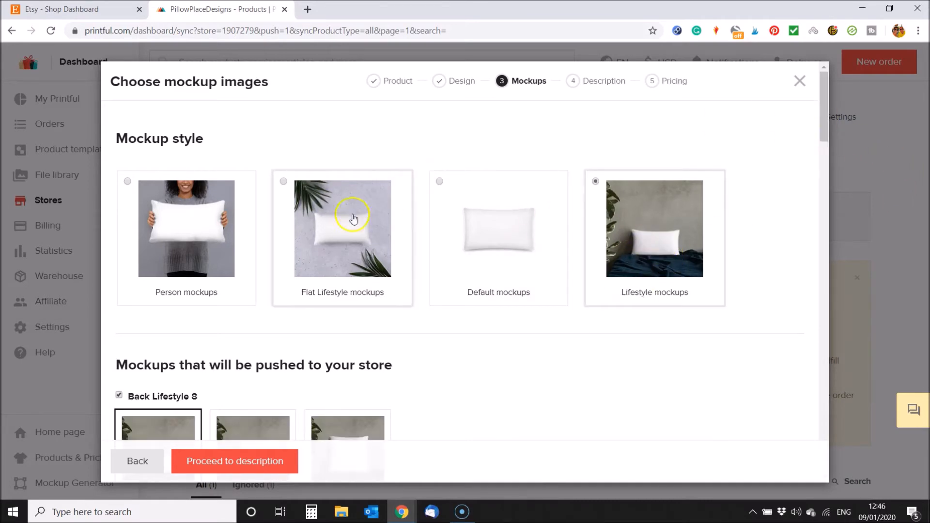
pyautogui.moveTo(824, 99); pyautogui.dragTo(832, 290)
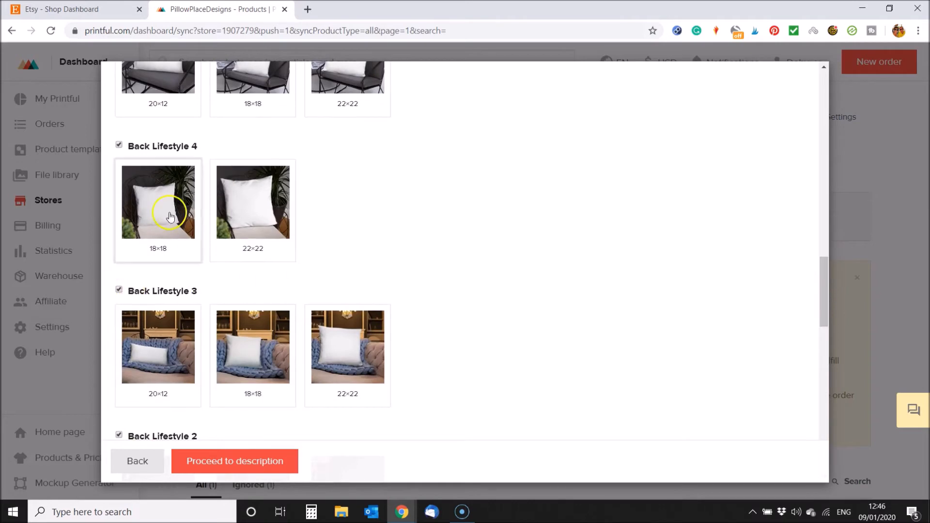
pyautogui.moveTo(822, 302); pyautogui.dragTo(832, 116)
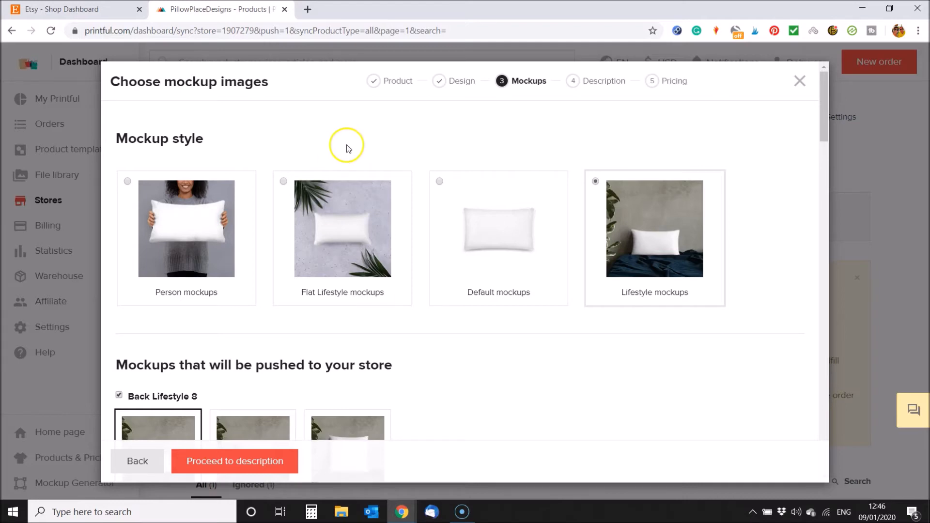
# Step: Choose the Person mockups style, exclude the back mockups from the store images and proceed to the description stage
pyautogui.click(187, 203)
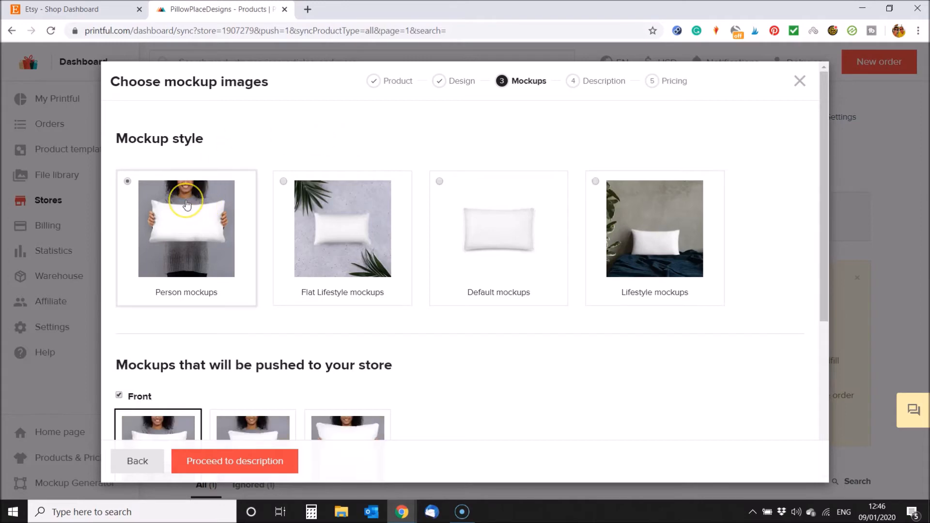
pyautogui.moveTo(823, 126); pyautogui.dragTo(826, 269)
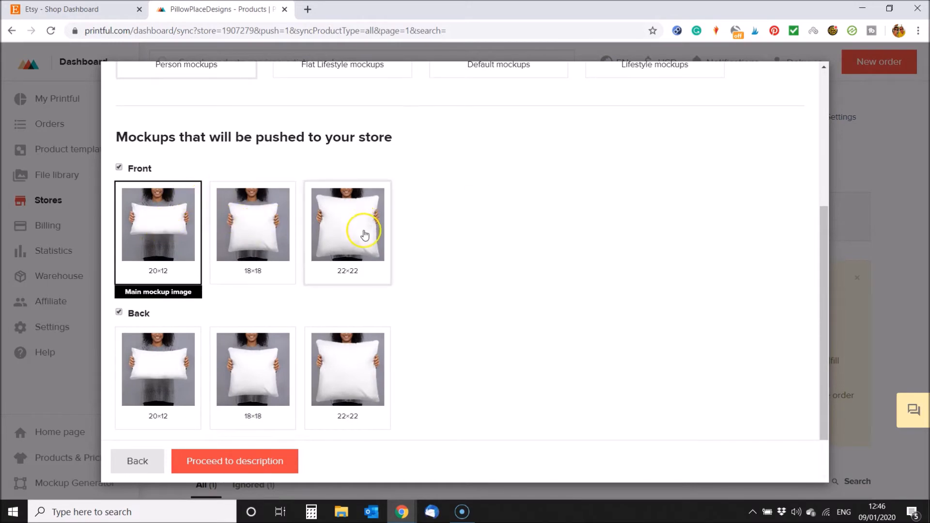
pyautogui.click(119, 312)
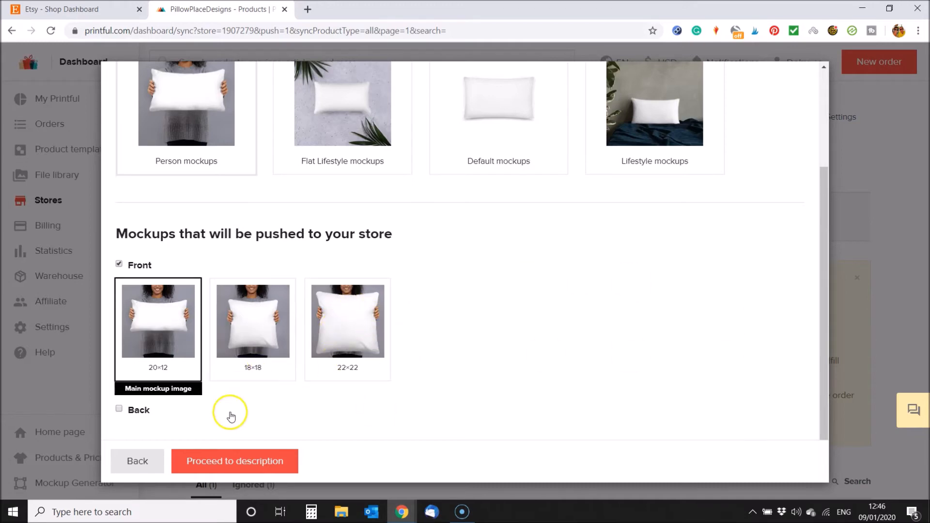
pyautogui.click(247, 461)
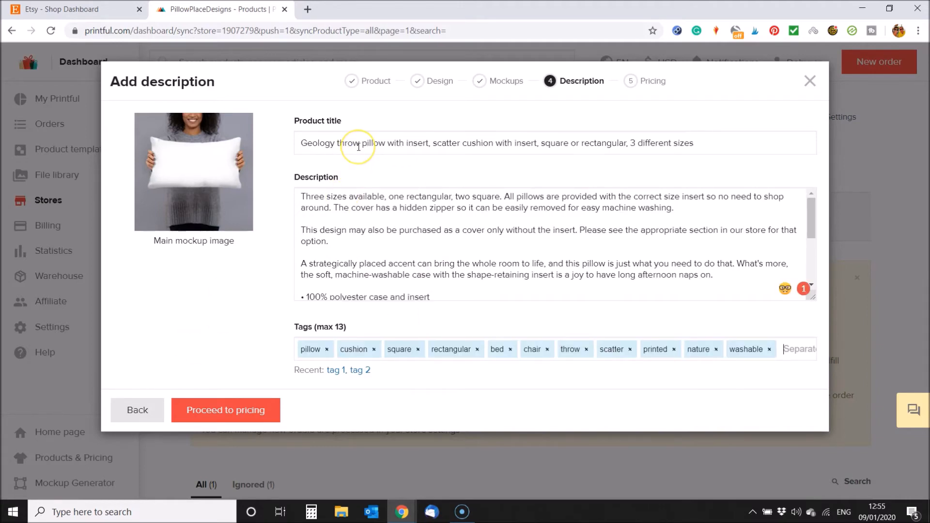
# Step: Look over the product description and proceed to the pricing stage
pyautogui.moveTo(810, 208); pyautogui.dragTo(806, 189)
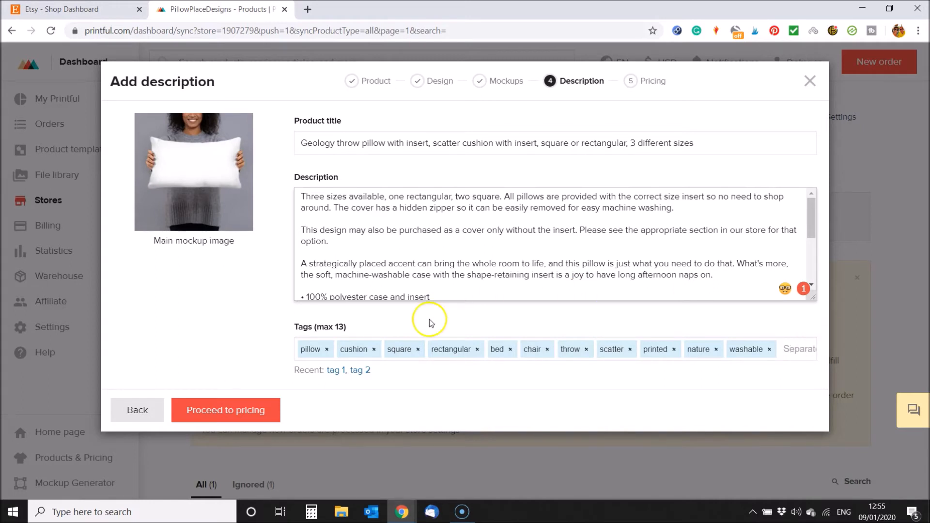
pyautogui.click(238, 414)
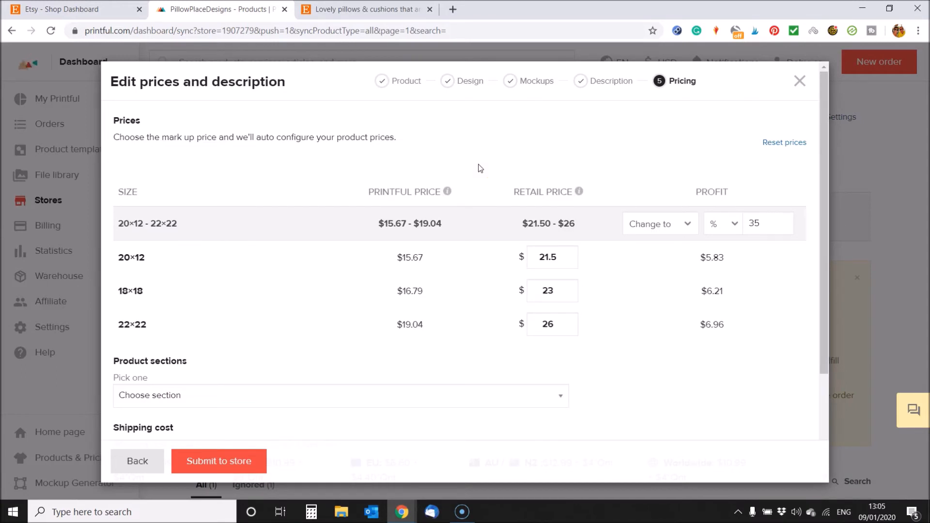
# Step: Consult the retail price information and Etsy's Fees & Payments Policy, and close the policy page
pyautogui.moveTo(579, 191)
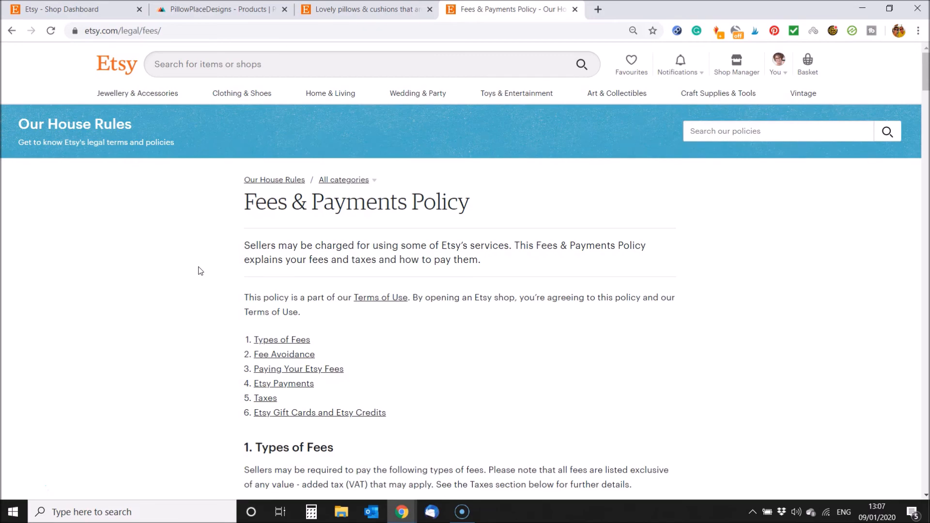
pyautogui.moveTo(925, 73); pyautogui.dragTo(926, 53)
pyautogui.click(574, 9)
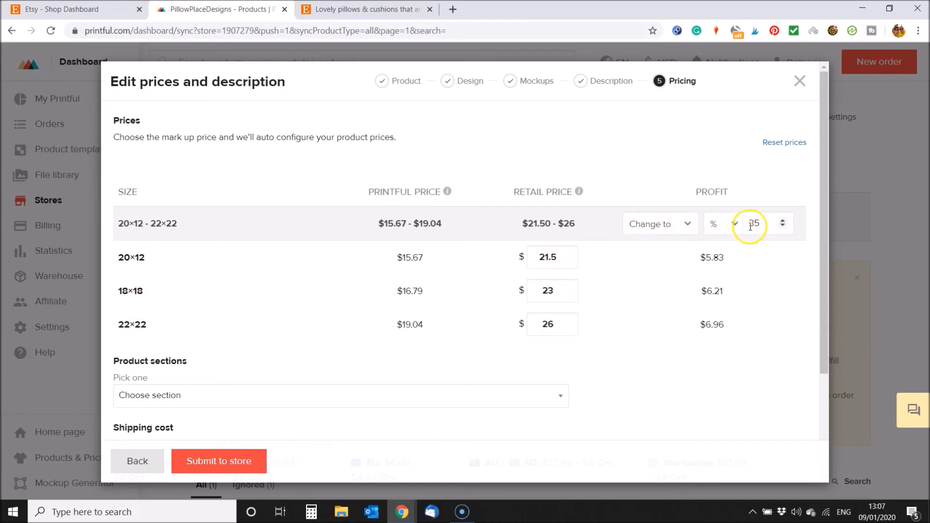
# Step: Set the profit markup for all pillow sizes to 50%
pyautogui.moveTo(768, 224); pyautogui.dragTo(746, 221)
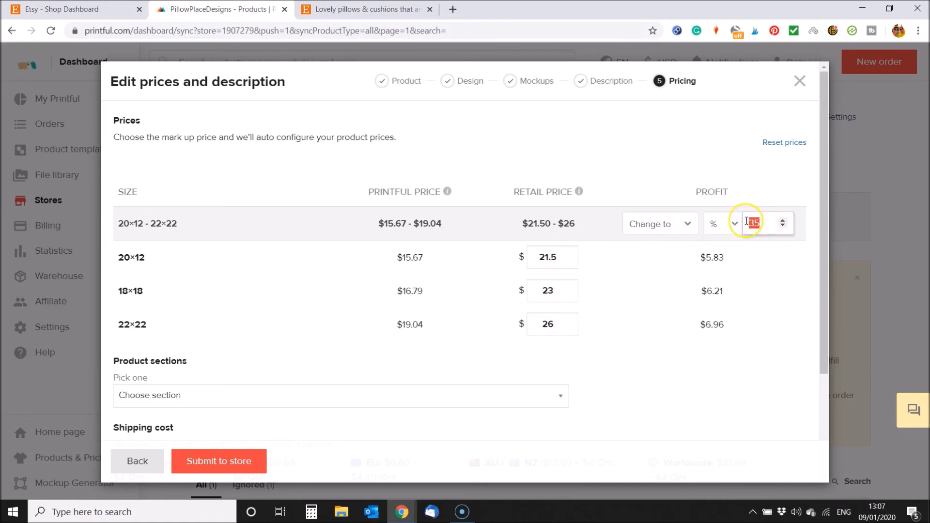
pyautogui.write('50')
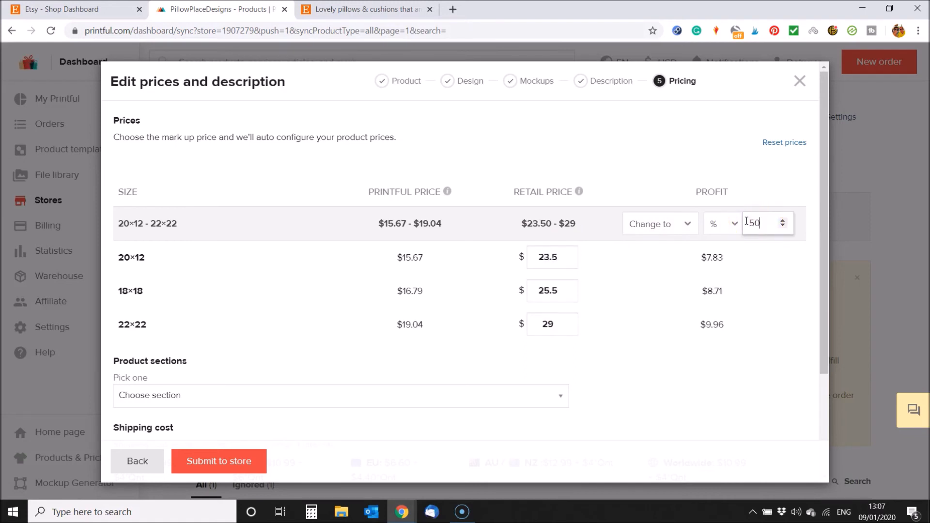
# Step: Try a 10% profit markup for all pillow sizes, and switch it to a fixed $10 profit
pyautogui.moveTo(772, 225); pyautogui.dragTo(725, 224)
pyautogui.write('10')
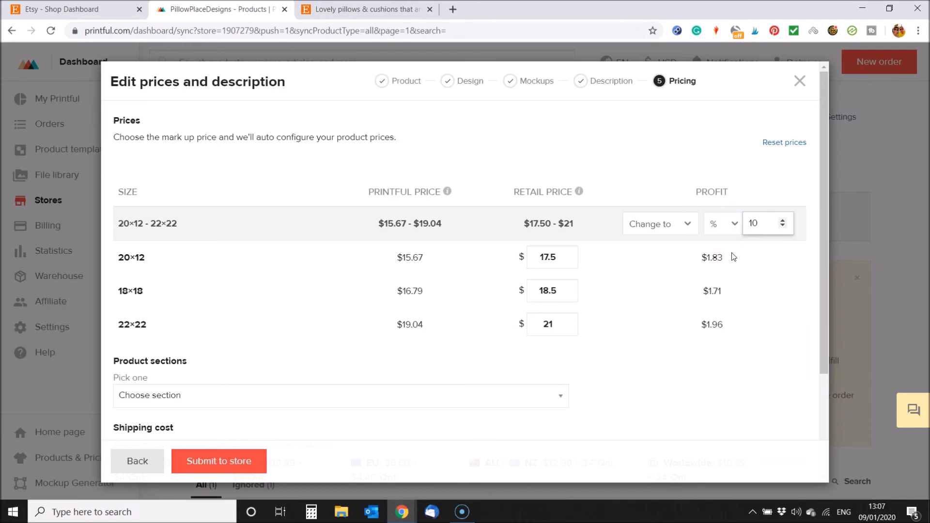
pyautogui.click(731, 223)
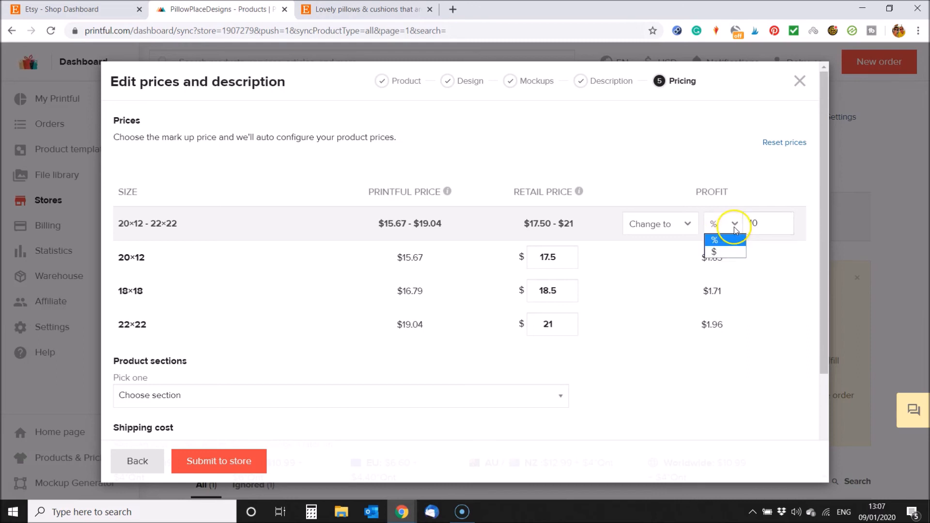
pyautogui.click(728, 254)
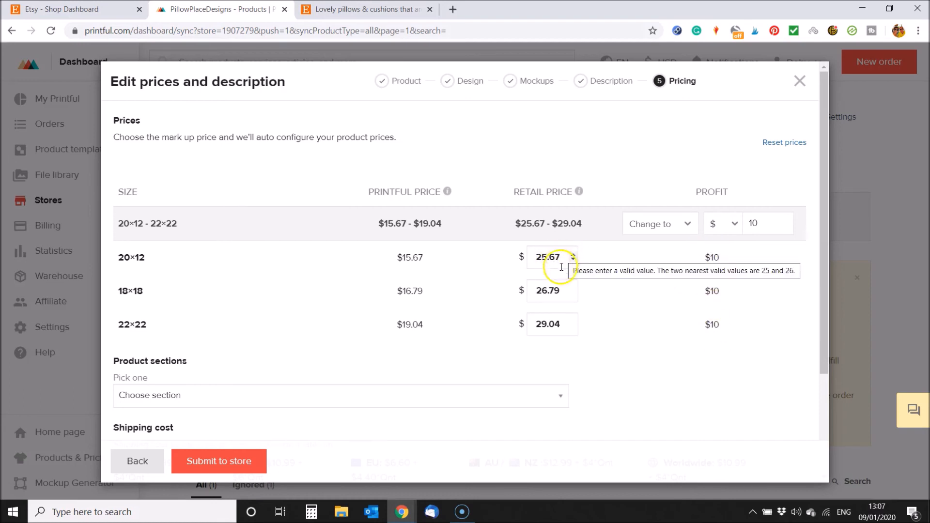
# Step: Set the profit for all pillow sizes to 25 and switch its unit to percent
pyautogui.doubleClick(765, 224)
pyautogui.write('25')
pyautogui.click(729, 223)
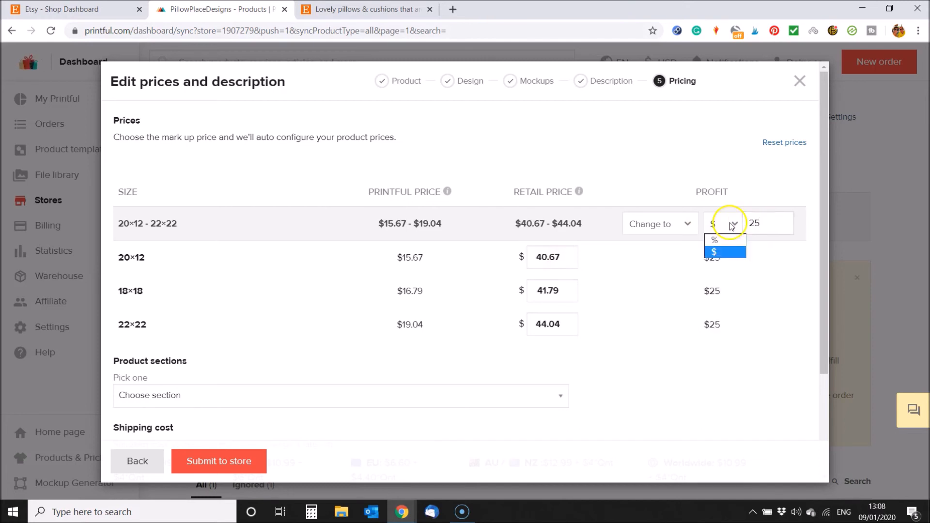
pyautogui.click(730, 242)
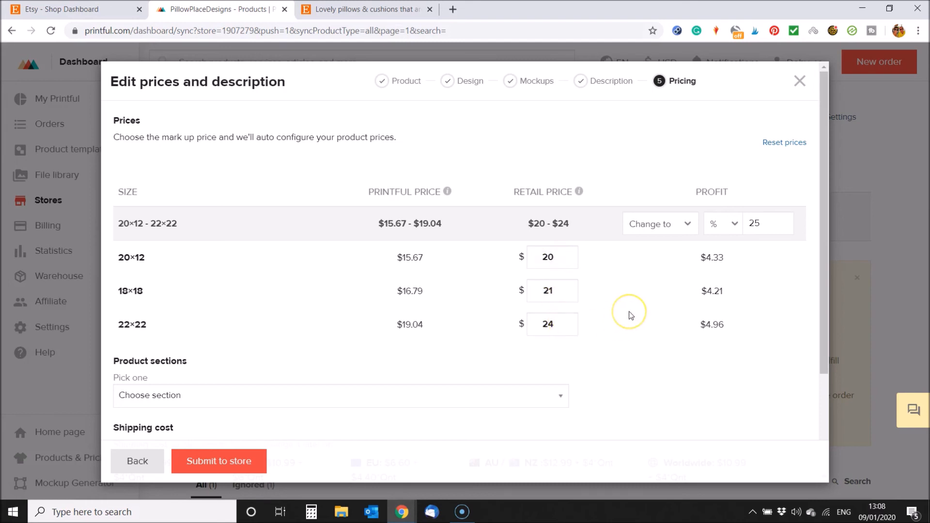
# Step: Assign the product to the Pillows with inserts section and submit it to the store
pyautogui.moveTo(823, 139); pyautogui.dragTo(826, 270)
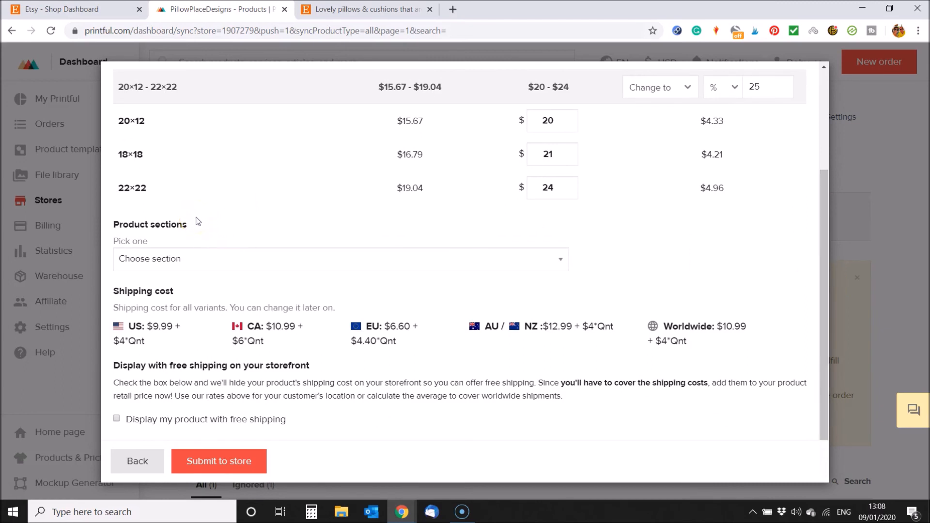
pyautogui.click(192, 262)
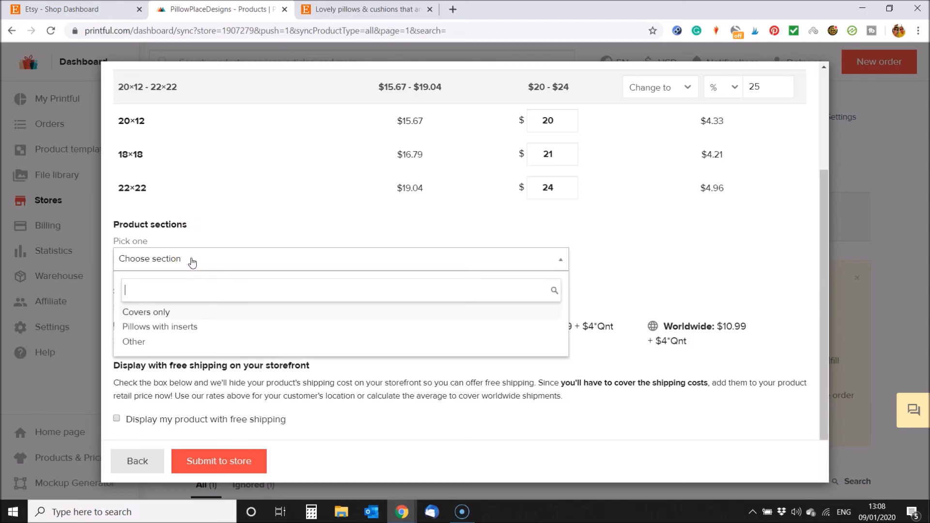
pyautogui.click(179, 327)
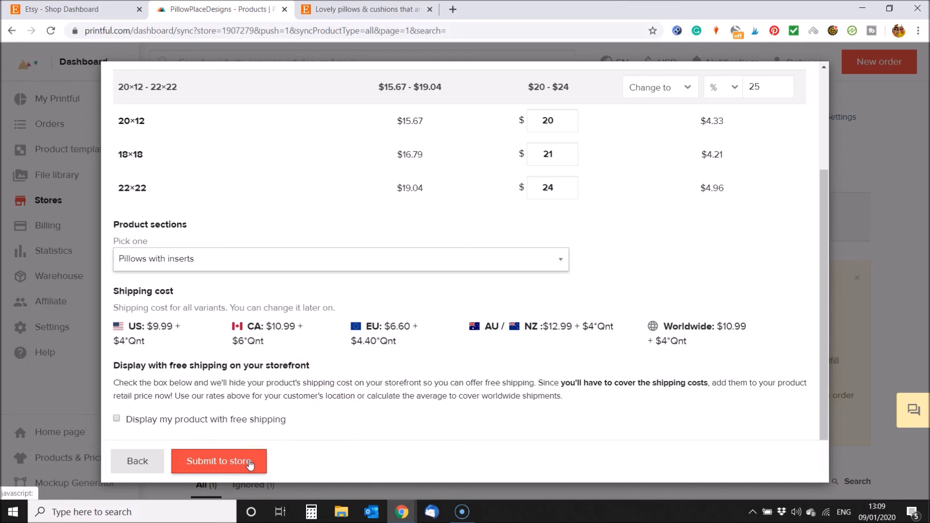
pyautogui.click(249, 465)
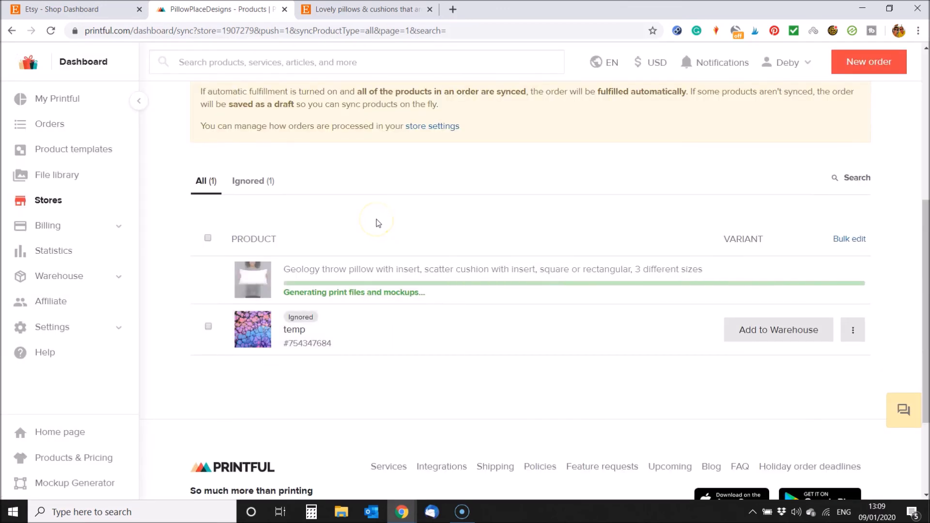